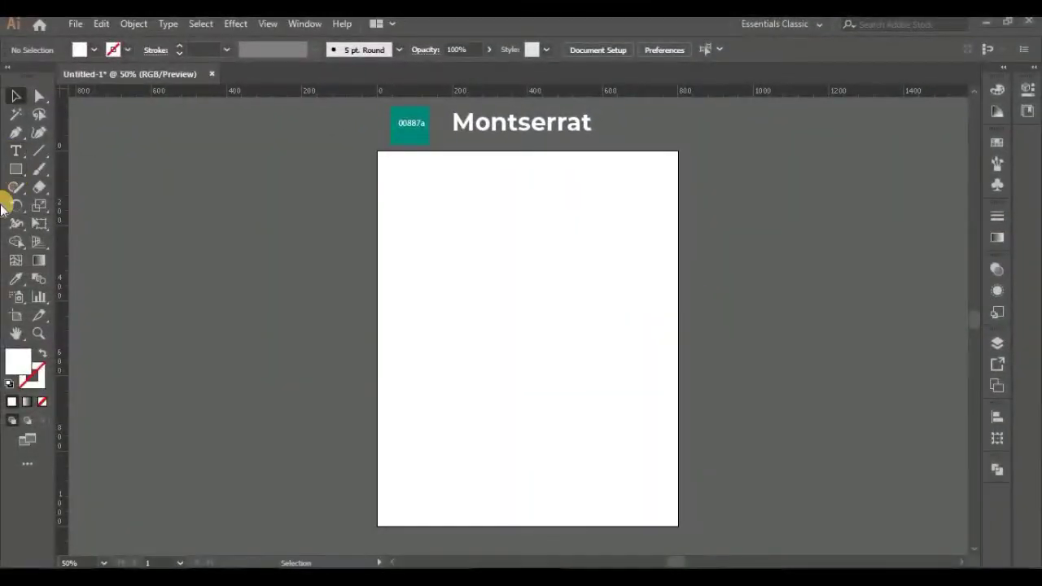
- Type FOCUS in bold Montserrat and move it onto the artboard
left_click(16, 151)
left_click(178, 236)
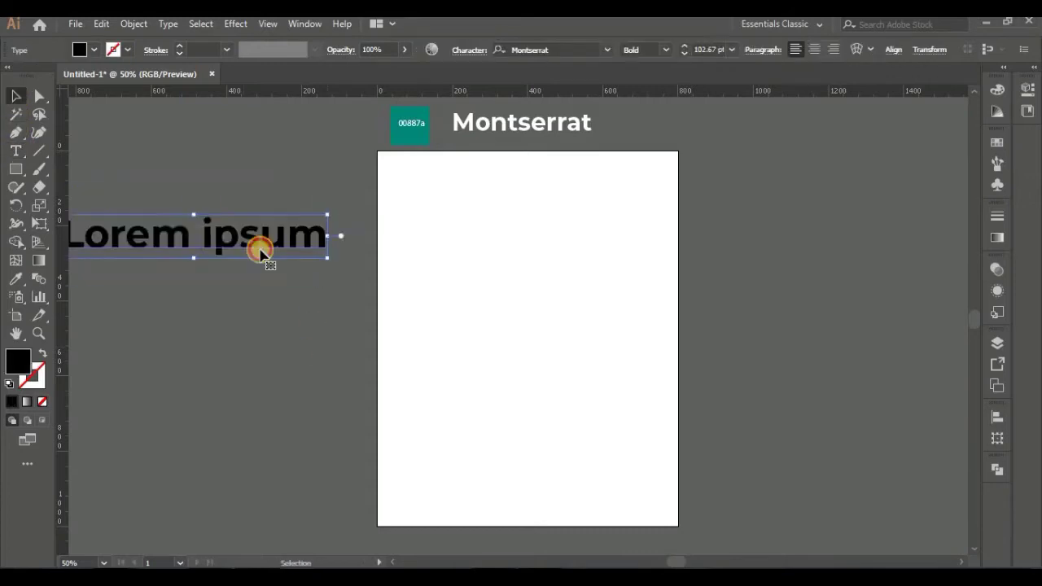
type("FOC")
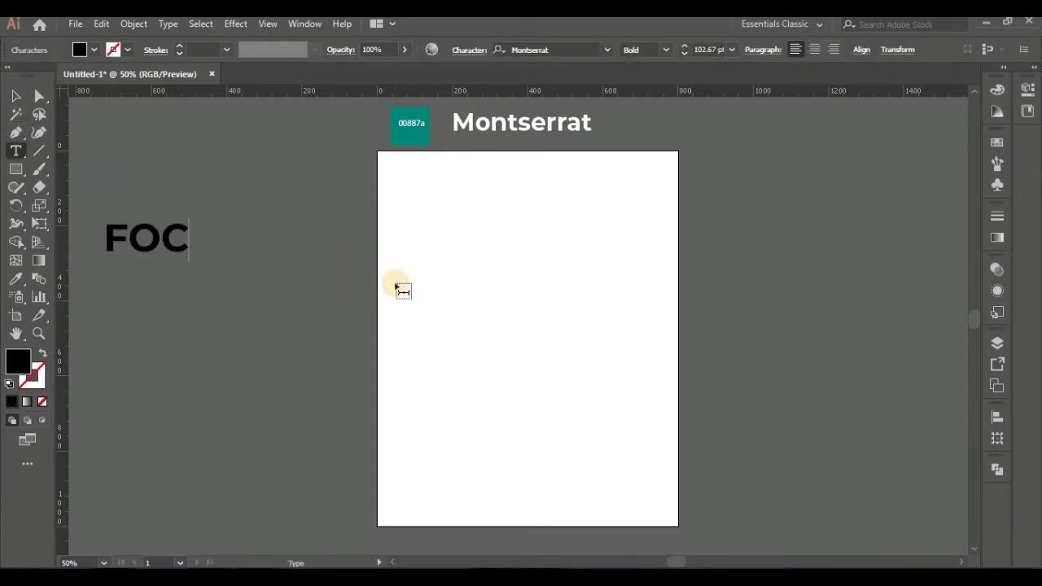
key("Escape")
mouse_move(208, 242)
left_mouse_down()
mouse_move(563, 242)
mouse_move(570, 285)
left_mouse_up()
- Duplicate FOCUS below itself and change the copy to ON
left_click(204, 209)
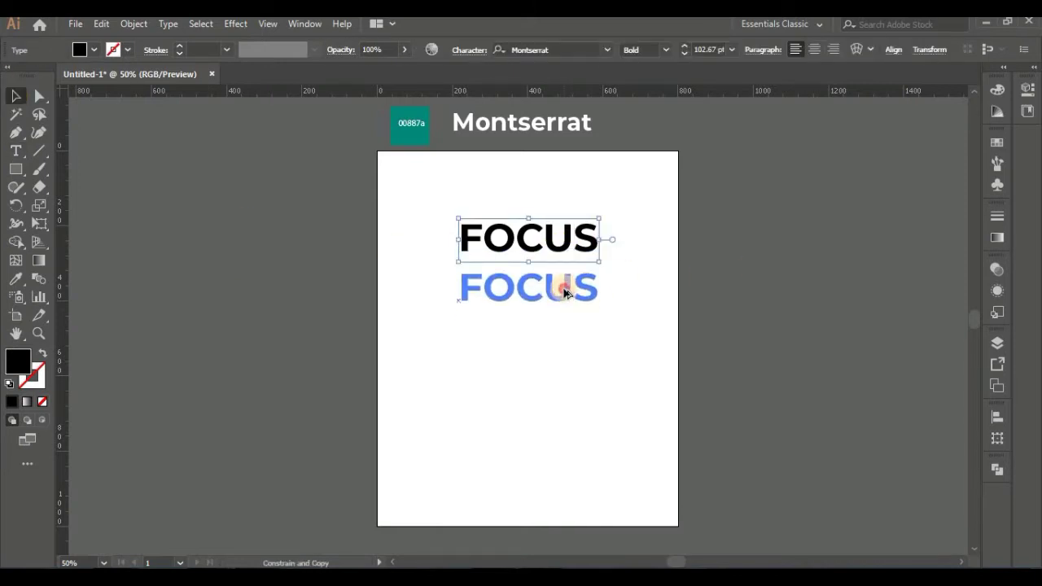
key("t")
double_click(528, 292)
type("ON")
mouse_move(489, 285)
left_mouse_down()
mouse_move(542, 285)
mouse_move(542, 366)
mouse_move(551, 345)
left_mouse_up()
- Duplicate the line twice more below, retyping the copies as THE and GOAL
key("t")
double_click(540, 366)
type("T")
key("Escape")
left_click_drag(551, 345, 559, 399, "alt")
key("Return")
type("GOAL")
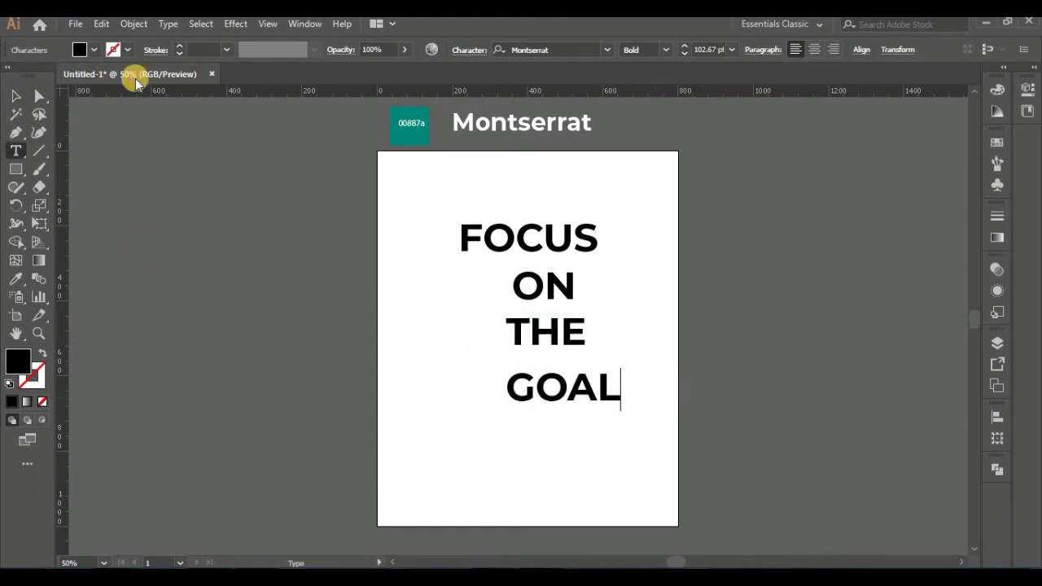
key("Escape")
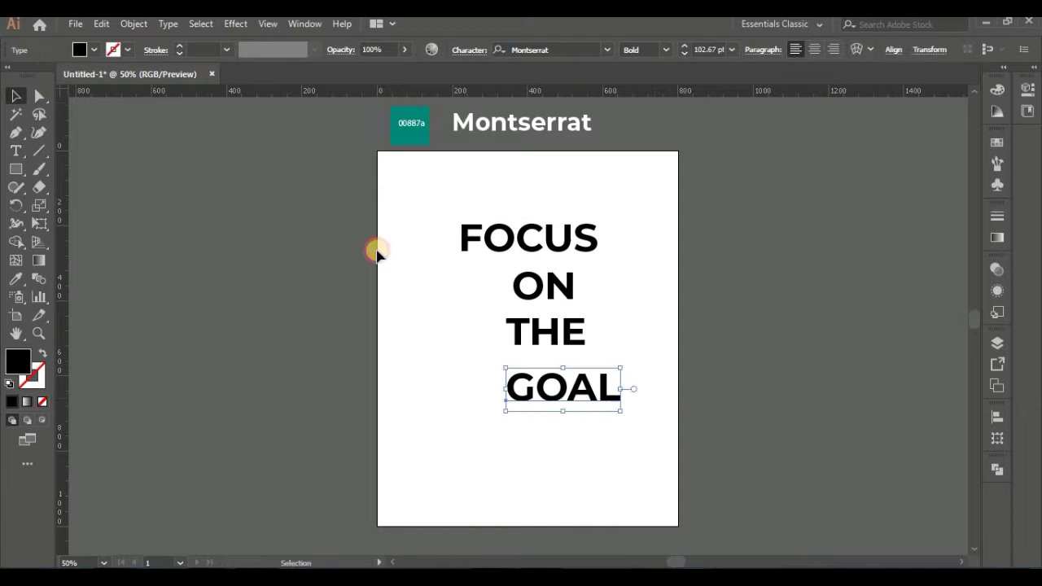
- Nudge GOAL slightly left and scale FOCUS up wider
left_click_drag(559, 392, 571, 392)
left_click(586, 245)
left_click_drag(597, 259, 624, 279)
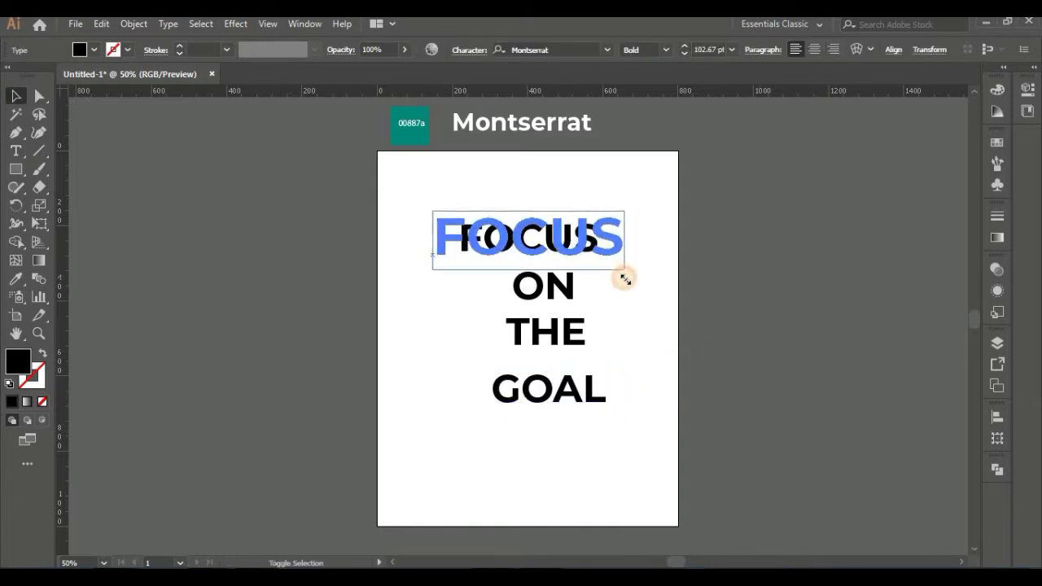
left_click(559, 267)
left_click(559, 269)
- Enlarge ON to 244 pt under FOCUS and set it to ExtraBold
left_click(565, 279)
mouse_move(621, 323)
left_mouse_down()
mouse_move(564, 325)
mouse_move(568, 311)
left_mouse_up()
mouse_move(570, 335)
left_mouse_down()
mouse_move(582, 396)
mouse_move(538, 446)
left_mouse_up()
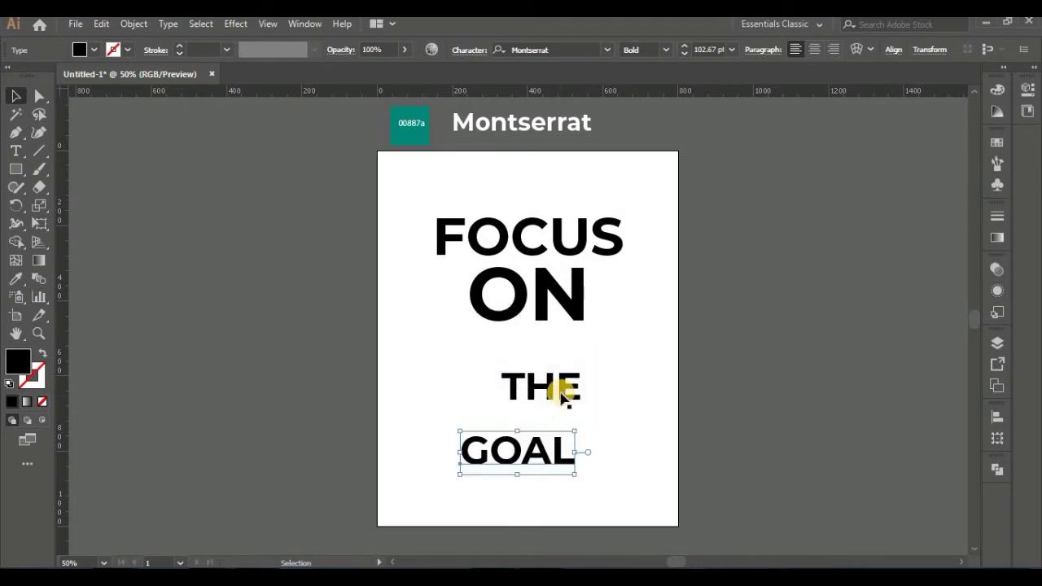
left_click_drag(559, 388, 552, 405)
left_click(562, 301)
left_click_drag(589, 343, 608, 363)
left_click(666, 50)
left_click(665, 335)
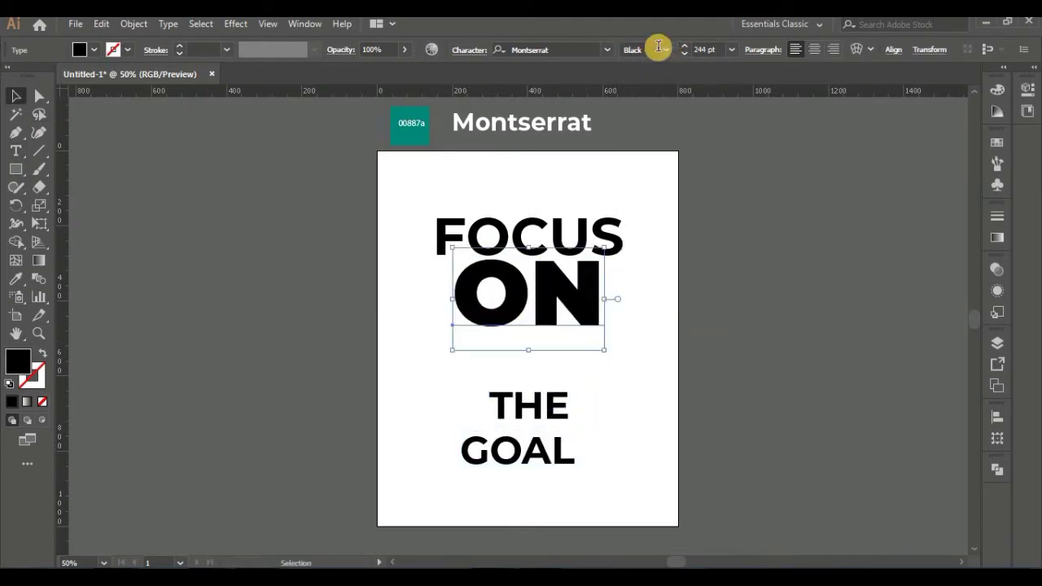
left_click(666, 50)
left_click(658, 300)
- Make the O in ON an outline-only letter
double_click(543, 312)
left_click_drag(489, 298, 530, 298)
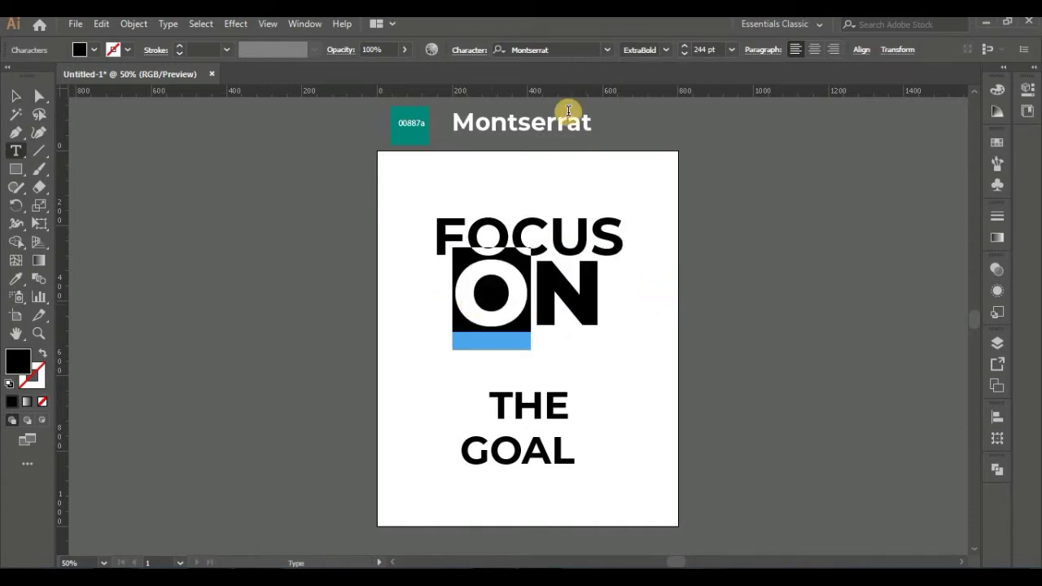
left_click(15, 96)
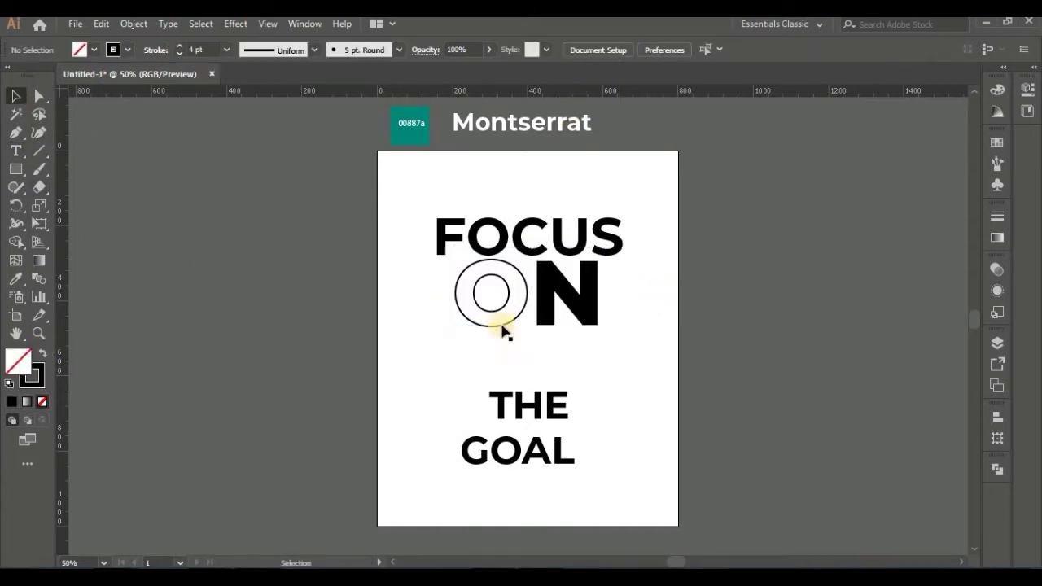
left_click(568, 305)
left_click(761, 326)
- Give THE ON's style at about 188 pt and add a vertical guide at ON's edge
left_click(571, 425)
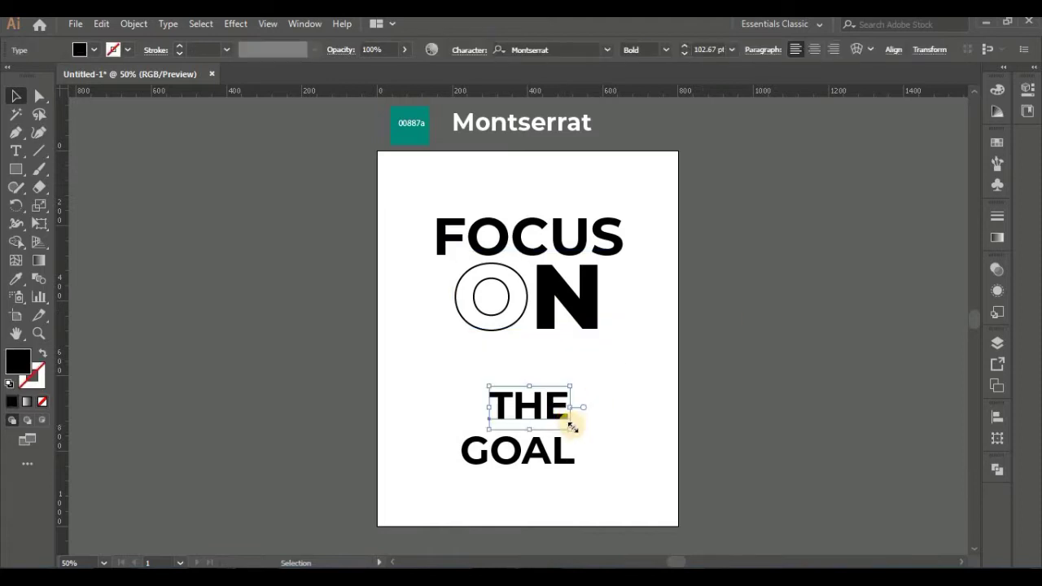
left_click(540, 277)
left_click(15, 96)
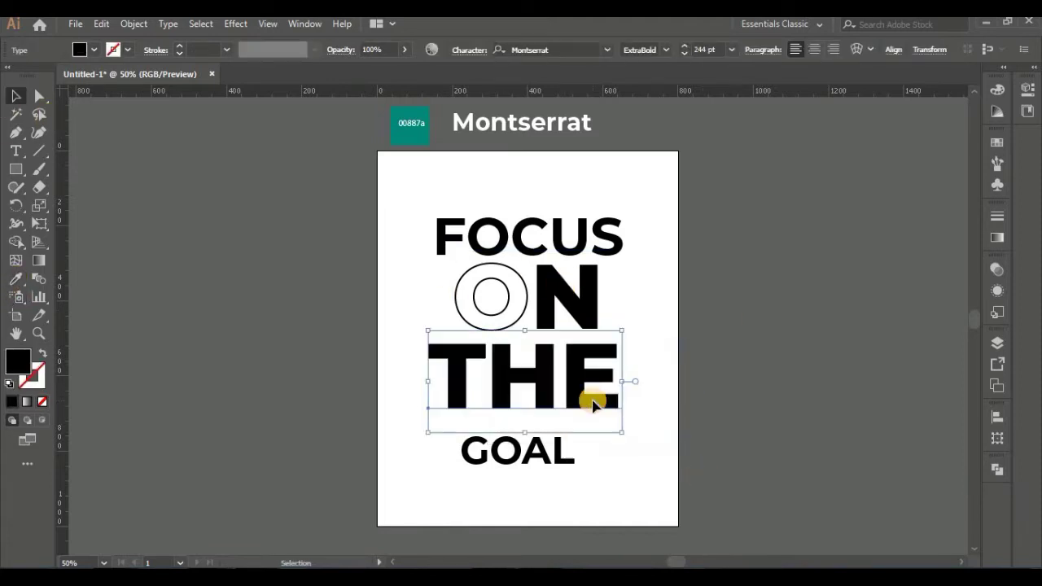
left_click_drag(622, 431, 600, 425)
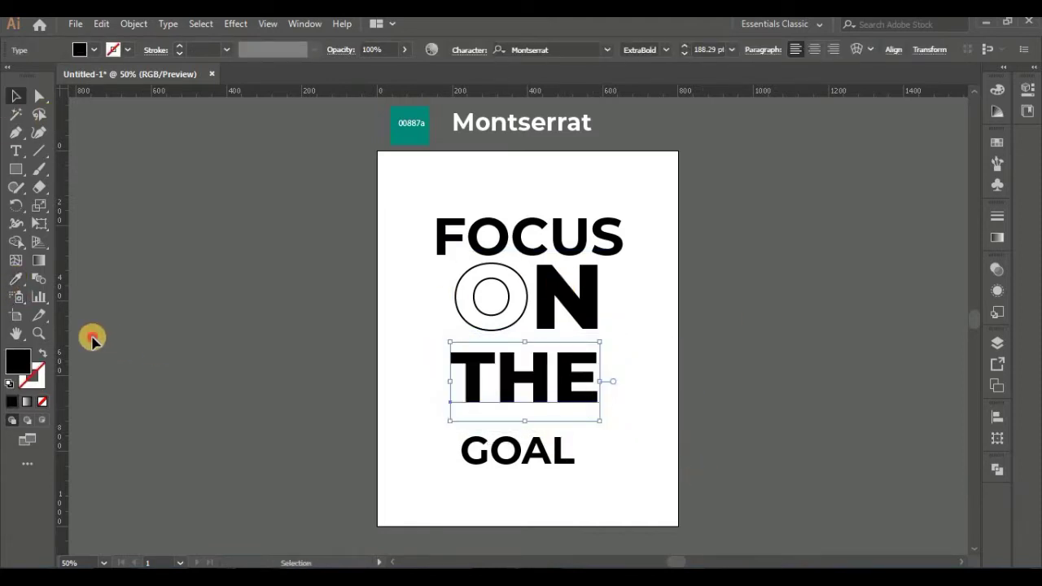
left_click_drag(61, 340, 454, 388)
- Zoom in and reduce THE's font size slightly
left_click(744, 396)
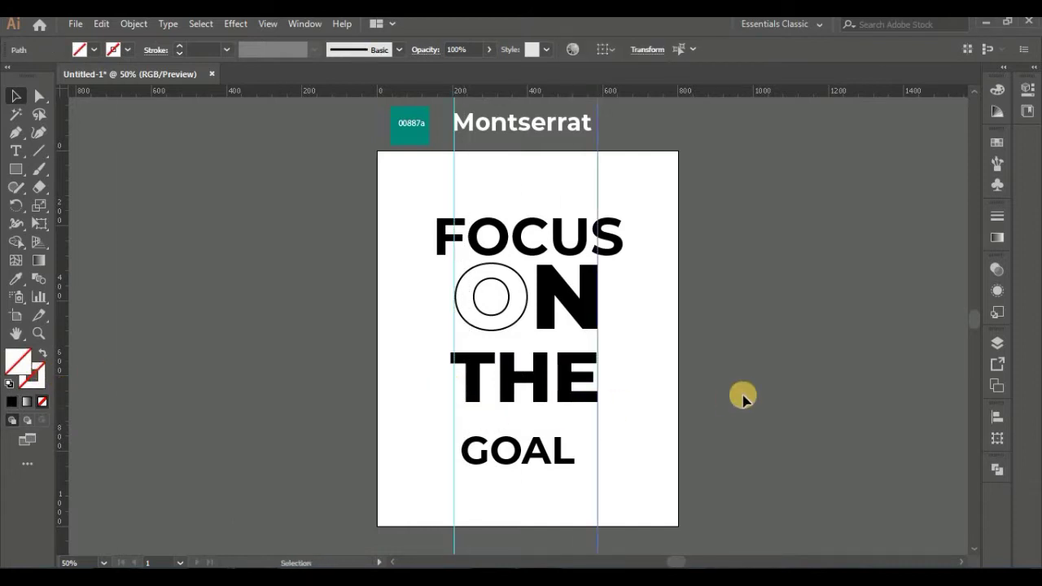
key("ctrl+equal")
left_click(623, 399)
left_click(684, 53)
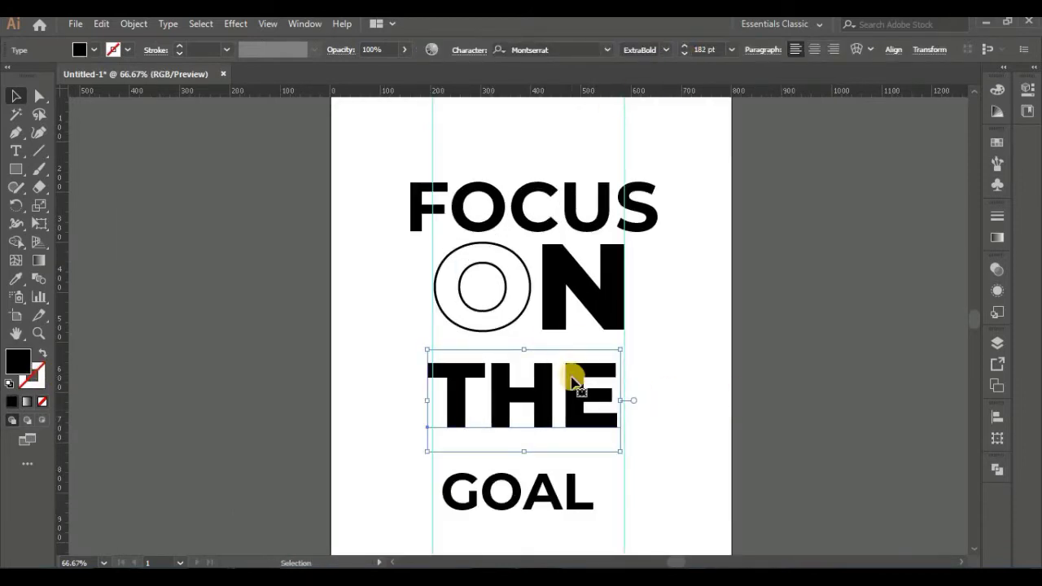
left_click(795, 347)
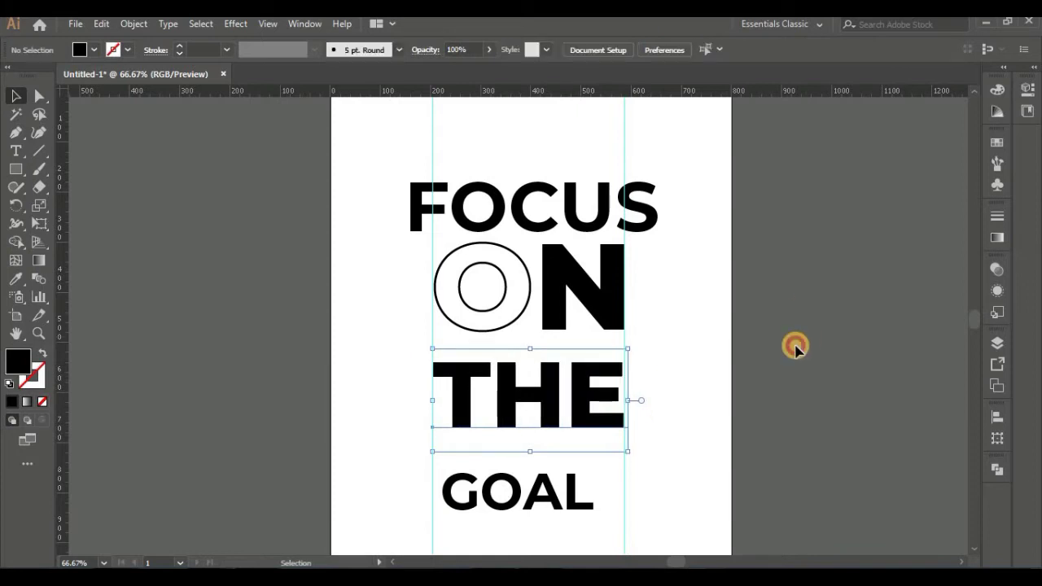
- Make the H in THE an outline-only letter
double_click(525, 405)
left_click_drag(493, 399, 566, 399)
left_click(43, 355)
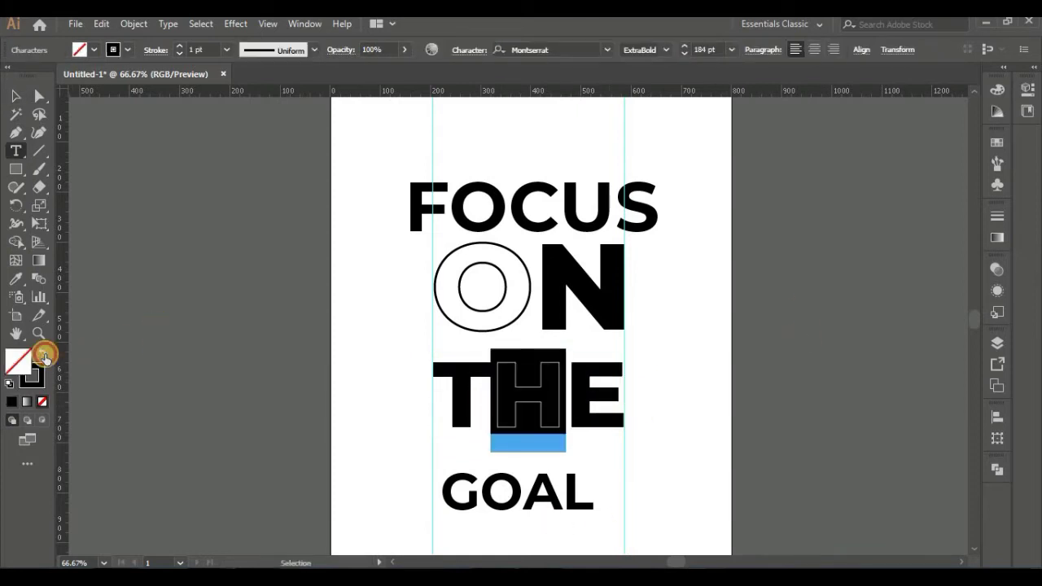
left_click(23, 97)
left_click(232, 318)
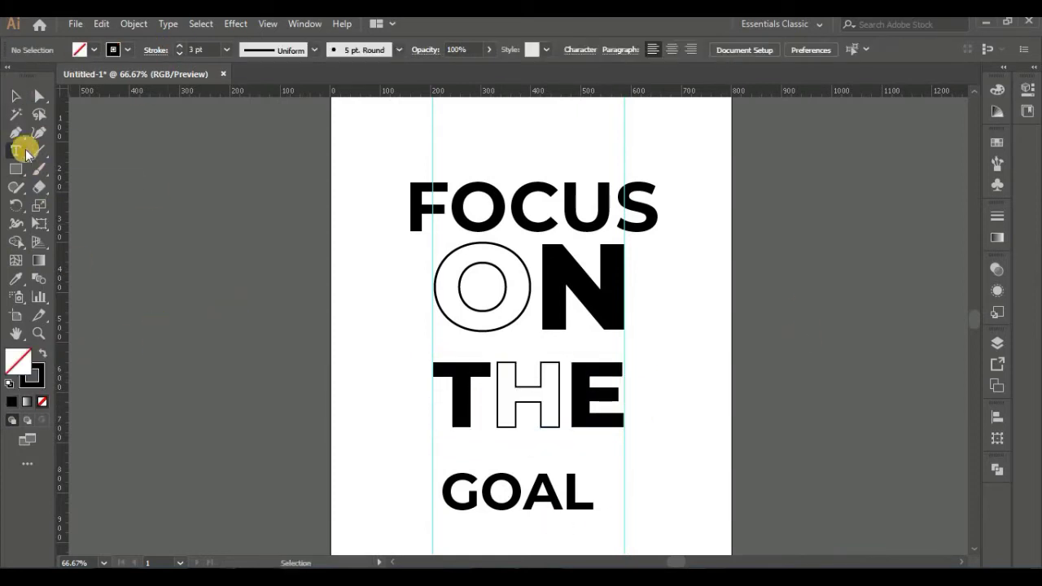
left_click_drag(505, 379, 566, 378)
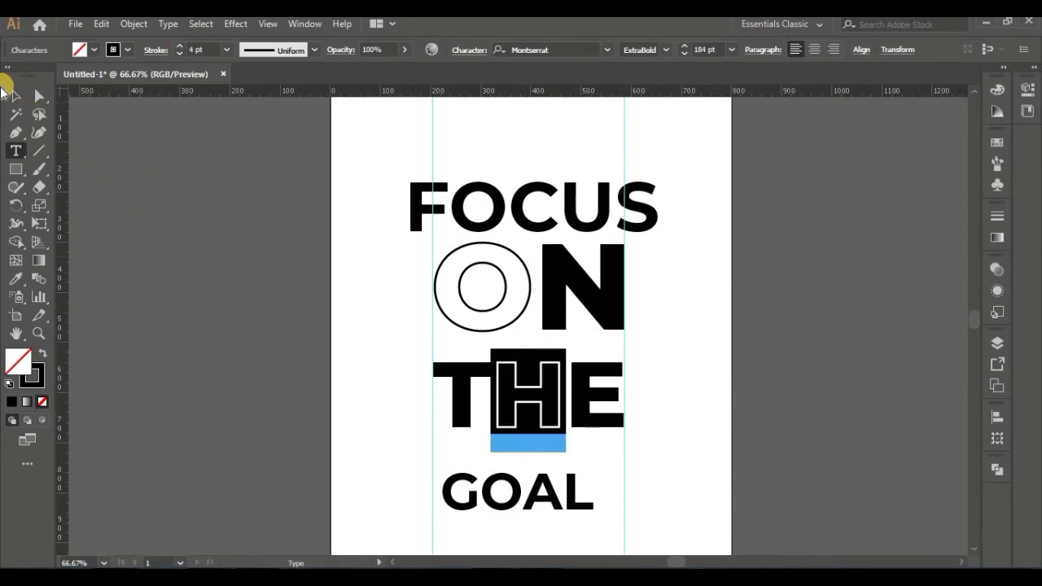
left_click(15, 96)
left_click(244, 326)
- Shrink FOCUS to 107 pt and fit it between the guides
scroll(477, 302, "down", 2)
key("ctrl+plus")
scroll(522, 244, "up", 3)
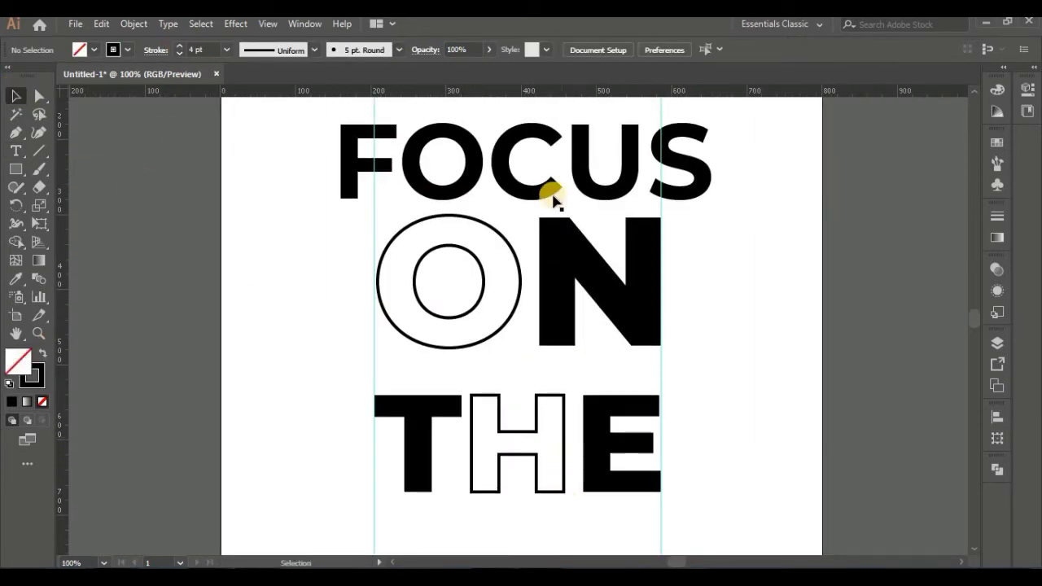
left_click(553, 201)
left_click(684, 54)
left_click(685, 53)
left_click_drag(553, 175, 592, 181)
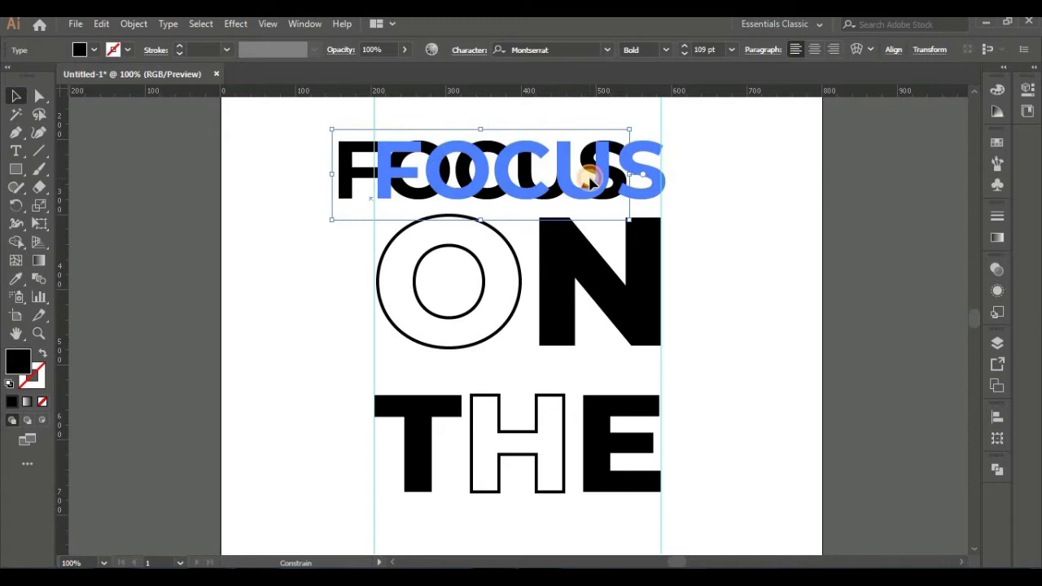
left_click(684, 54)
left_click(685, 54)
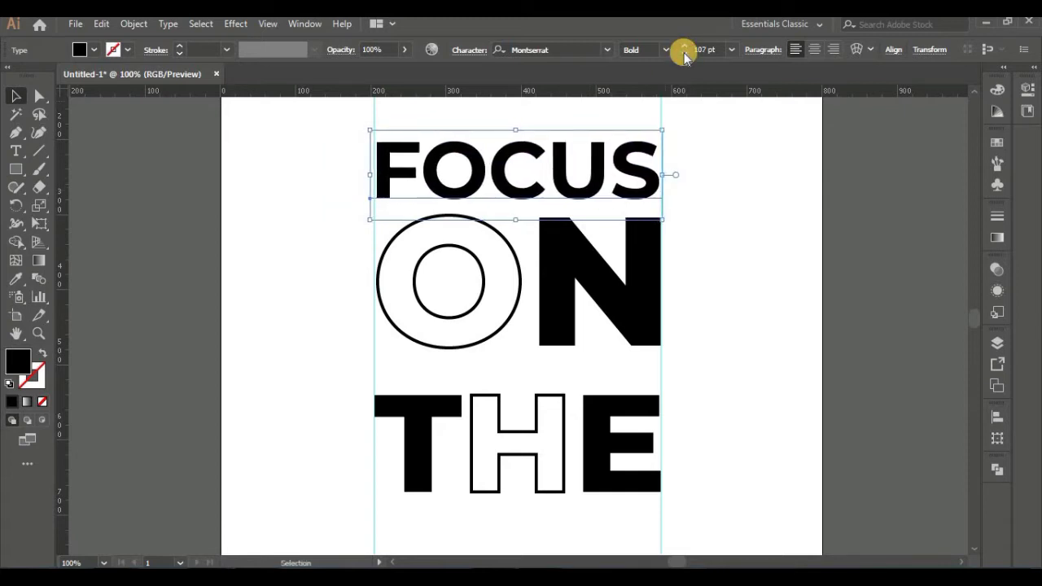
left_click(880, 247)
- Nudge FOCUS about 20 px up and draw a thin rectangle beneath it
scroll(724, 370, "down", 1)
scroll(651, 244, "up", 2)
left_click(651, 244)
mouse_move(652, 242)
left_mouse_down()
mouse_move(652, 226)
mouse_move(660, 245)
left_mouse_up()
left_click(833, 228)
key("m")
left_click(13, 97)
- Fill the bar beneath FOCUS with teal
key("ctrl+minus")
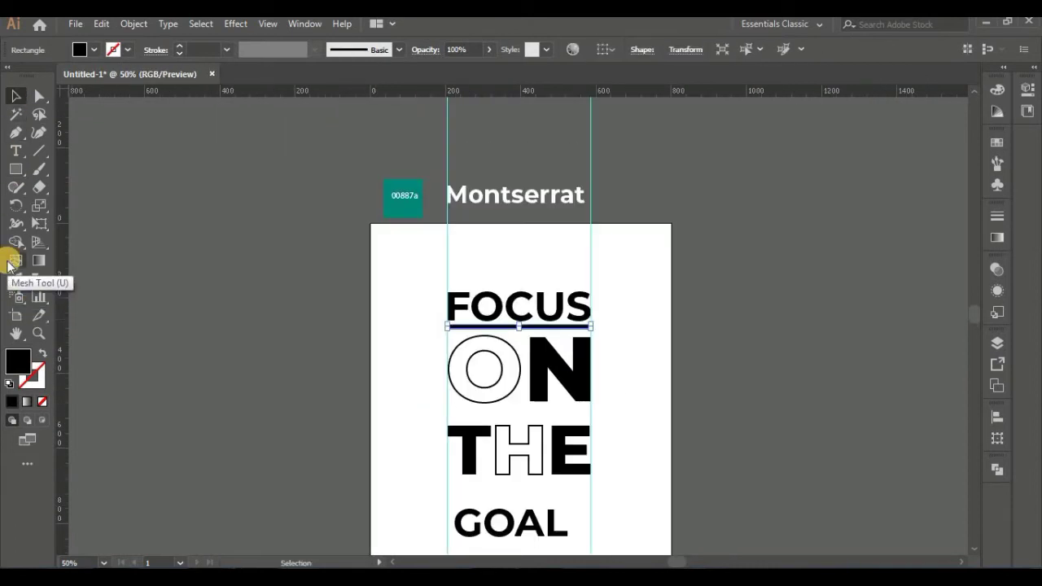
left_click(15, 277)
left_click(15, 98)
double_click(18, 360)
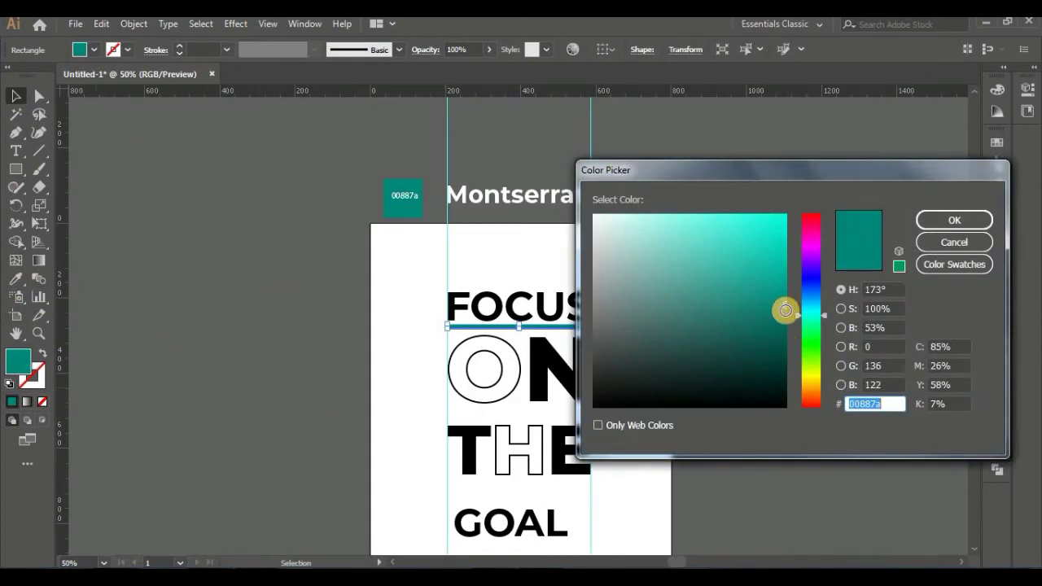
left_click(953, 221)
left_click(221, 284)
key("ctrl+plus")
key("ctrl+plus")
key("ctrl+plus")
- Align the teal bar's left end with the F and stretch it to FOCUS's right edge
left_click(415, 326)
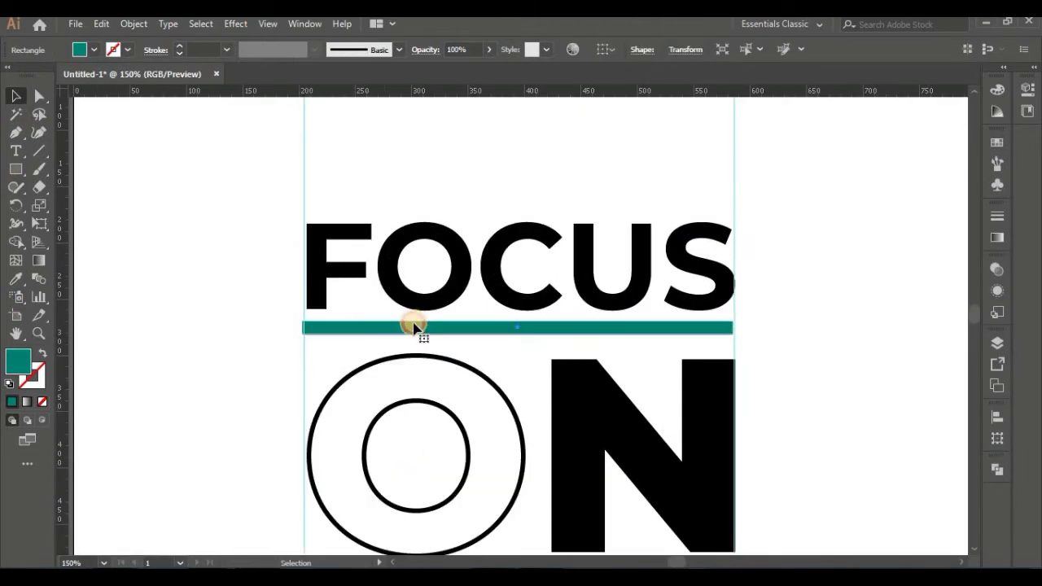
key("ctrl+plus")
left_click_drag(486, 384, 638, 403)
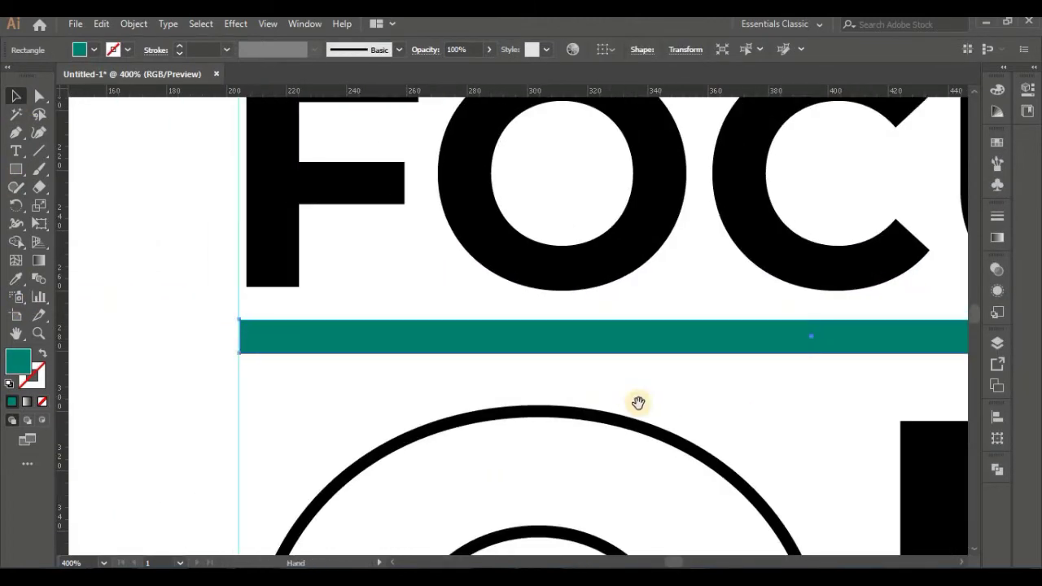
left_click_drag(257, 342, 288, 325)
scroll(289, 326, "up", 3)
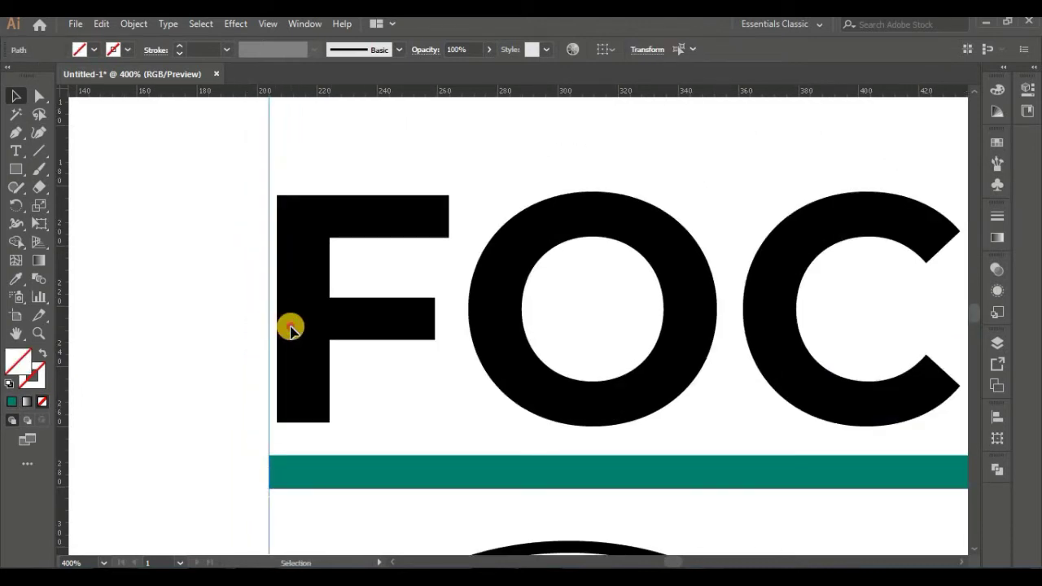
double_click(298, 337)
scroll(428, 403, "right", 5)
scroll(428, 403, "right", 5)
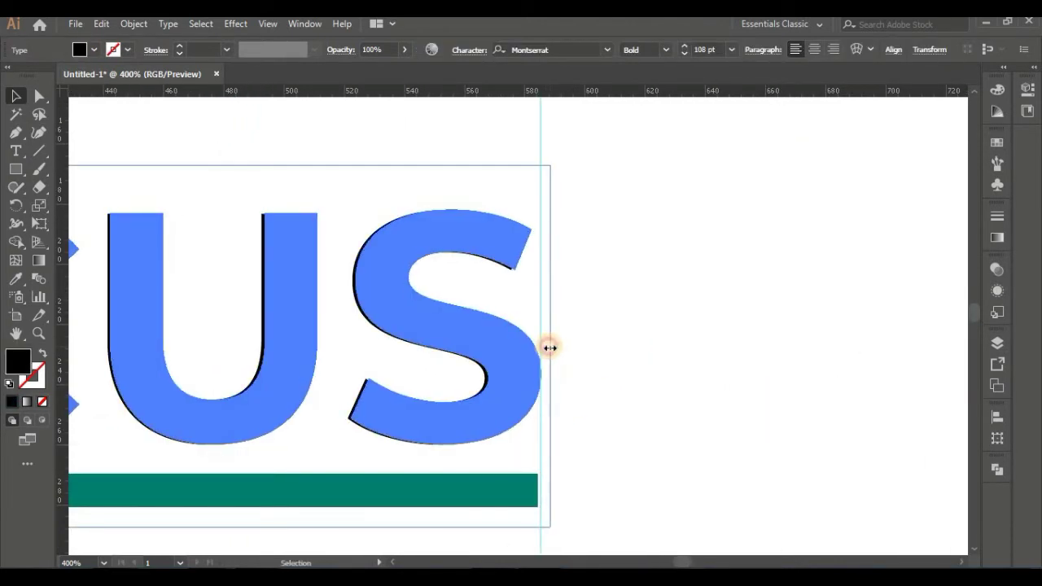
left_click_drag(725, 377, 744, 380)
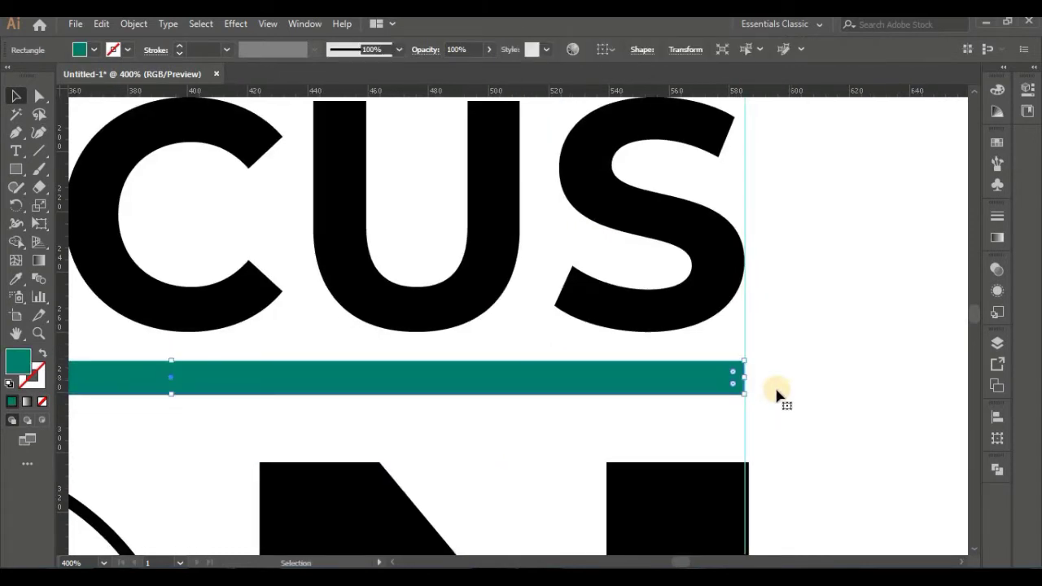
scroll(779, 396, "down", 2)
scroll(659, 391, "down", 1)
- Scale GOAL up from its corner handle
double_click(656, 355)
left_click(665, 373)
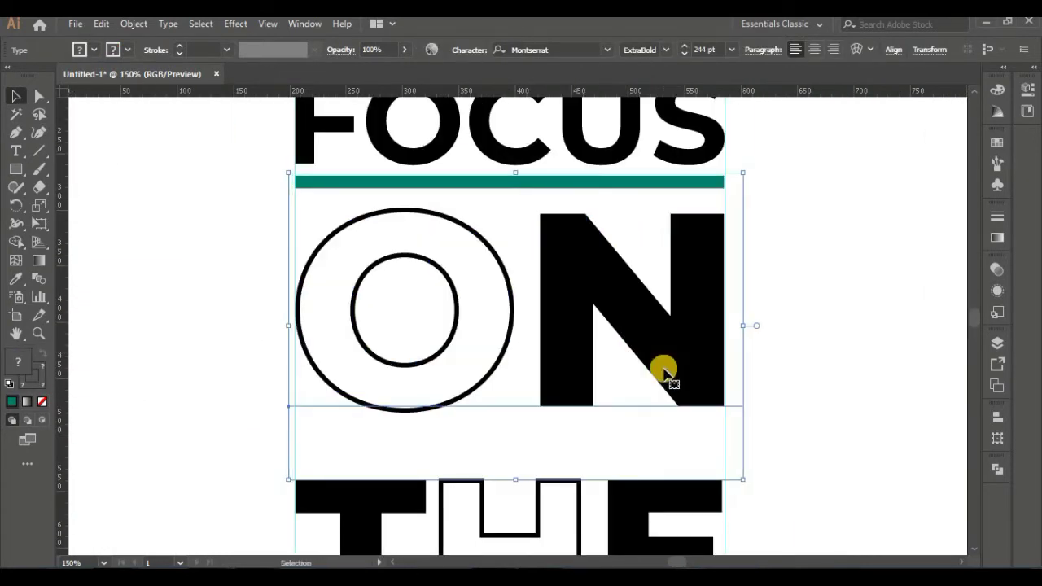
scroll(784, 326, "down", 3)
scroll(617, 431, "down", 4)
left_click(617, 431)
left_click_drag(698, 415, 646, 400)
left_click(736, 364)
- Copy the teal bar down to sit beneath THE
scroll(721, 502, "down", 2)
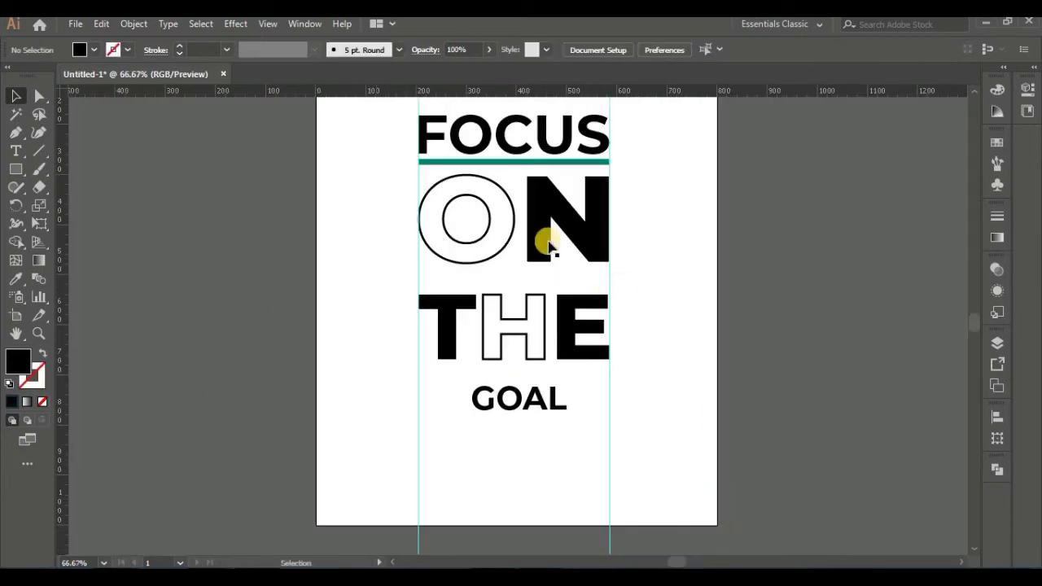
left_click_drag(520, 163, 543, 374)
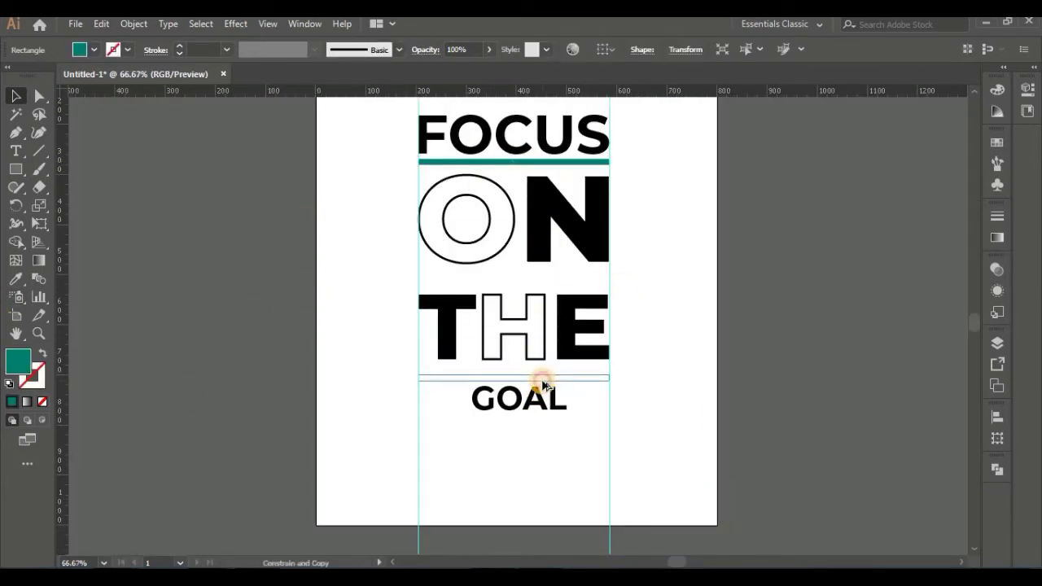
scroll(516, 386, "up", 2)
scroll(519, 426, "up", 1)
- Bring GOAL to front, stretch the teal bar behind it, and centre GOAL on the band
right_click(532, 391)
mouse_move(574, 314)
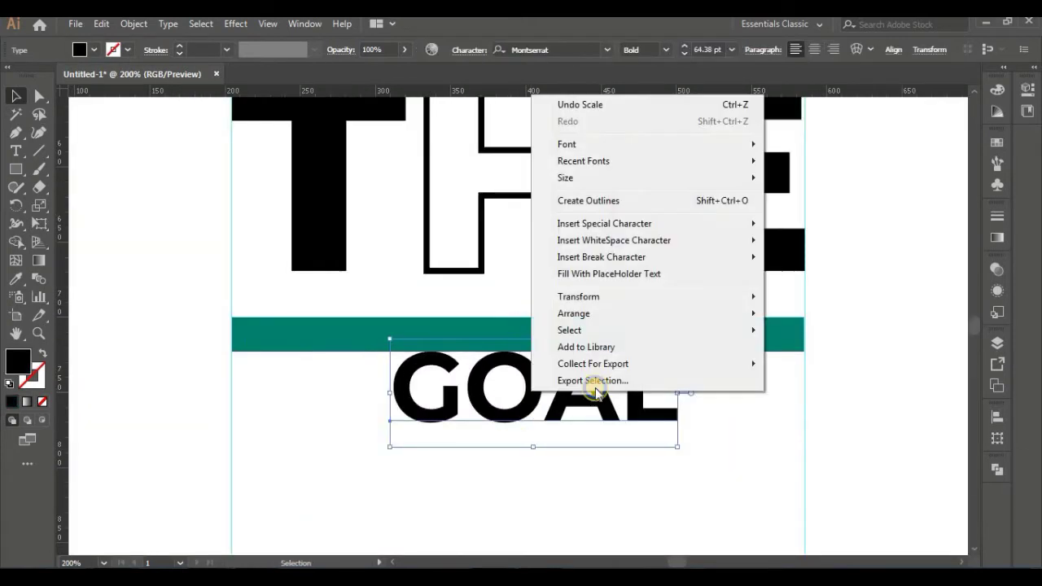
left_click(815, 313)
left_click(706, 326)
mouse_move(518, 352)
left_mouse_down()
mouse_move(530, 410)
mouse_move(554, 420)
left_mouse_up()
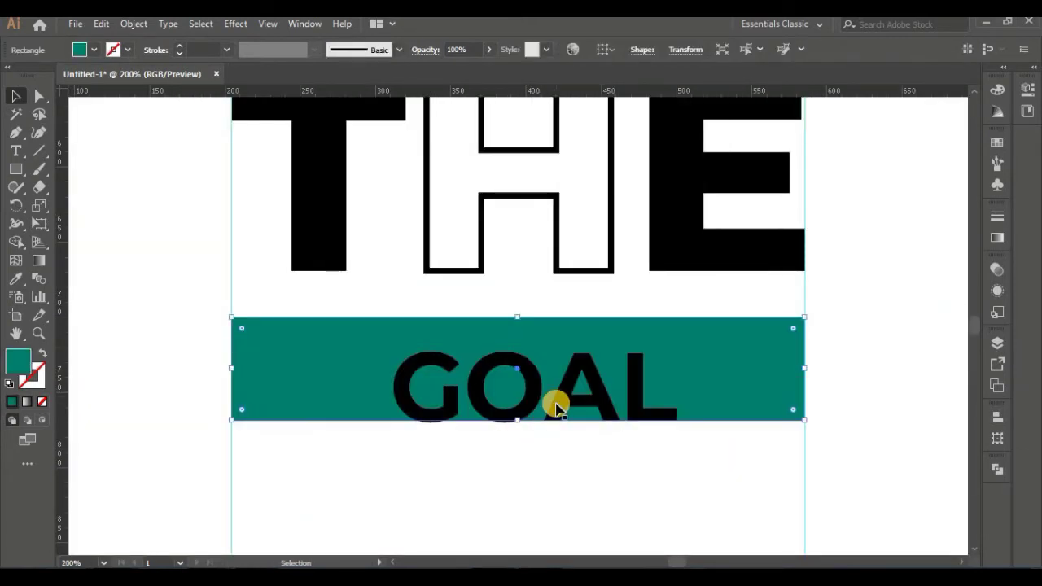
left_click(587, 389)
left_click_drag(587, 389, 586, 378)
- Add a capital S to make GOALS and recentre it
key("t")
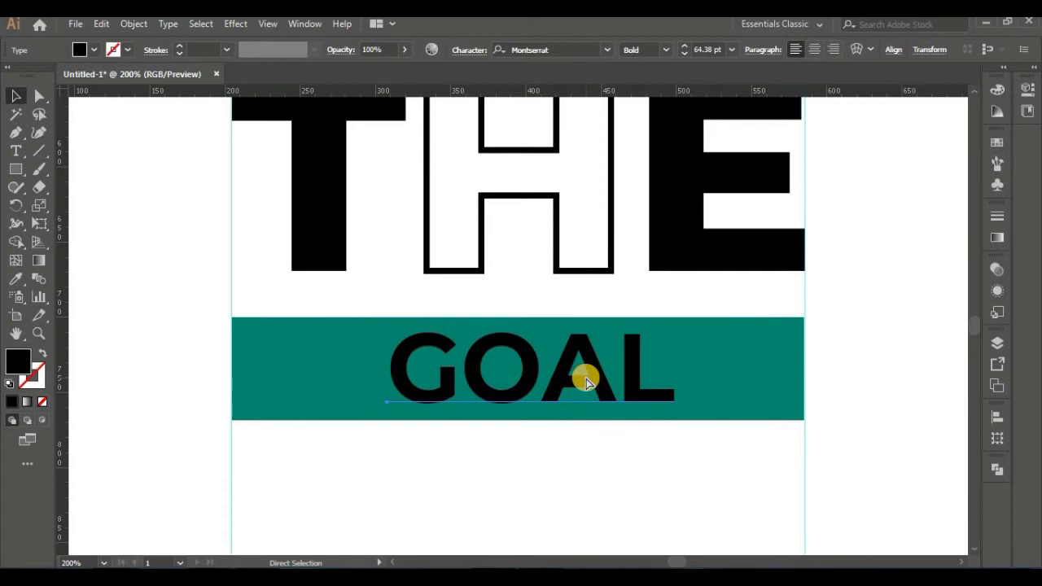
left_click(644, 379)
type("s")
key("BackSpace")
key("BackSpace")
type("S")
left_click(17, 96)
left_click_drag(593, 383, 579, 383)
- Keep GOALS at Bold weight and reposition it on the teal band
left_click(666, 50)
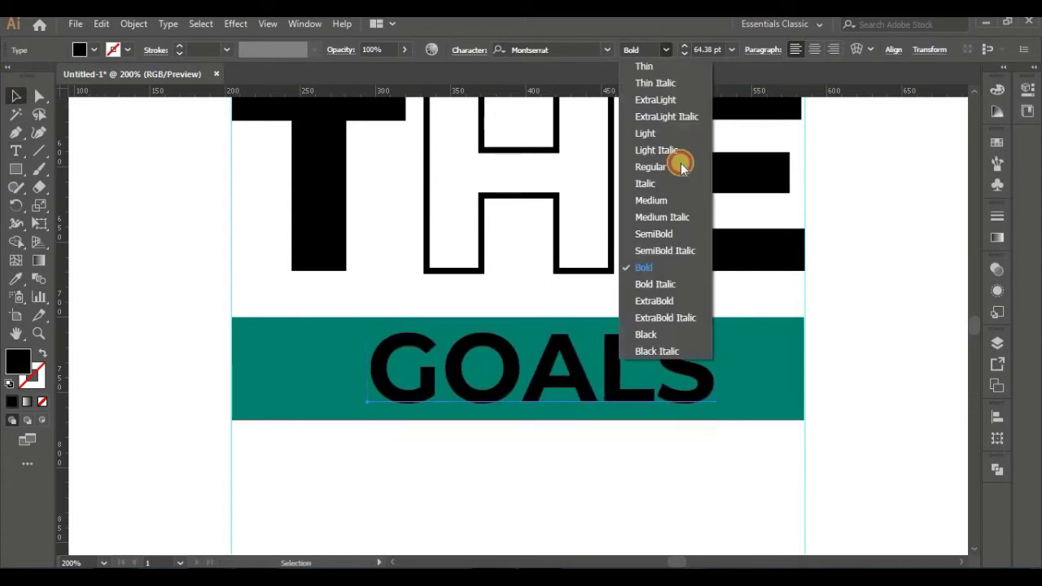
left_click(676, 268)
mouse_move(642, 368)
left_mouse_down()
mouse_move(651, 366)
mouse_move(649, 377)
left_mouse_up()
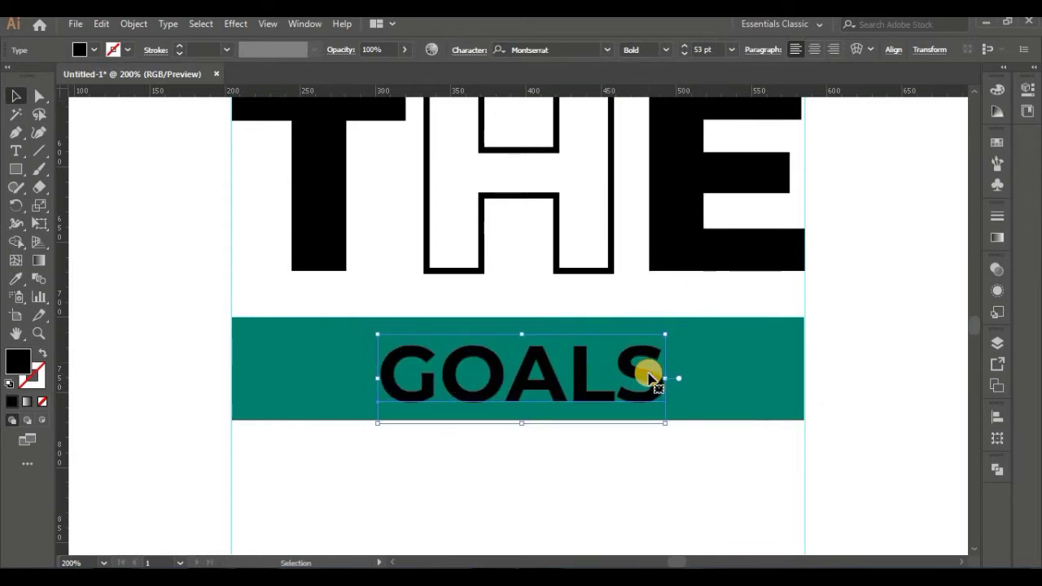
left_click_drag(623, 500, 621, 535)
left_click_drag(16, 168, 81, 207)
- Draw a small circle in the O, fill it teal with the Eyedropper, and resize it
left_click_drag(441, 274, 444, 261)
left_click(16, 96)
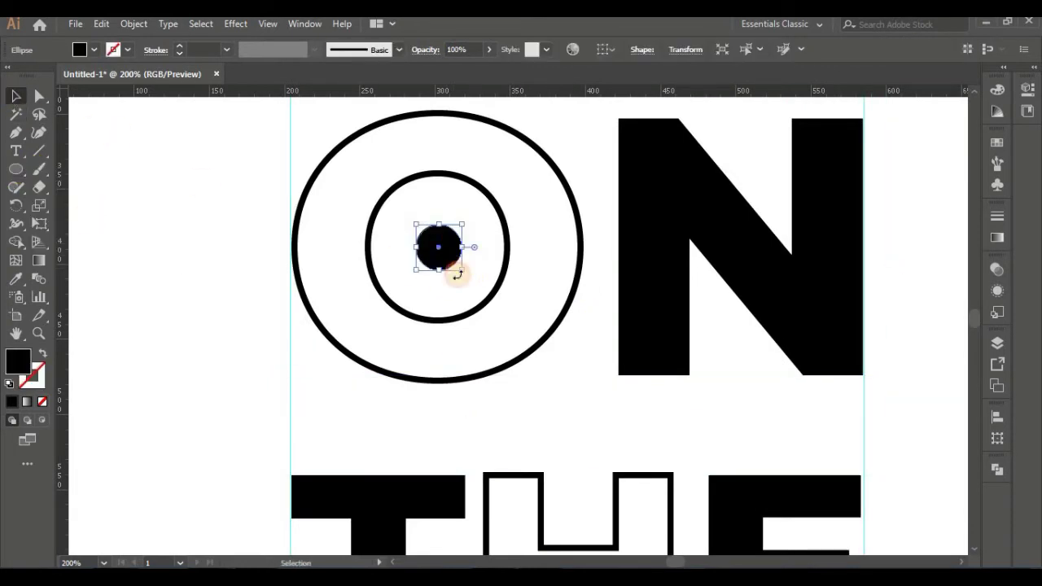
scroll(583, 422, "down", 2)
left_click_drag(583, 422, 561, 386)
key("i")
left_click(658, 534)
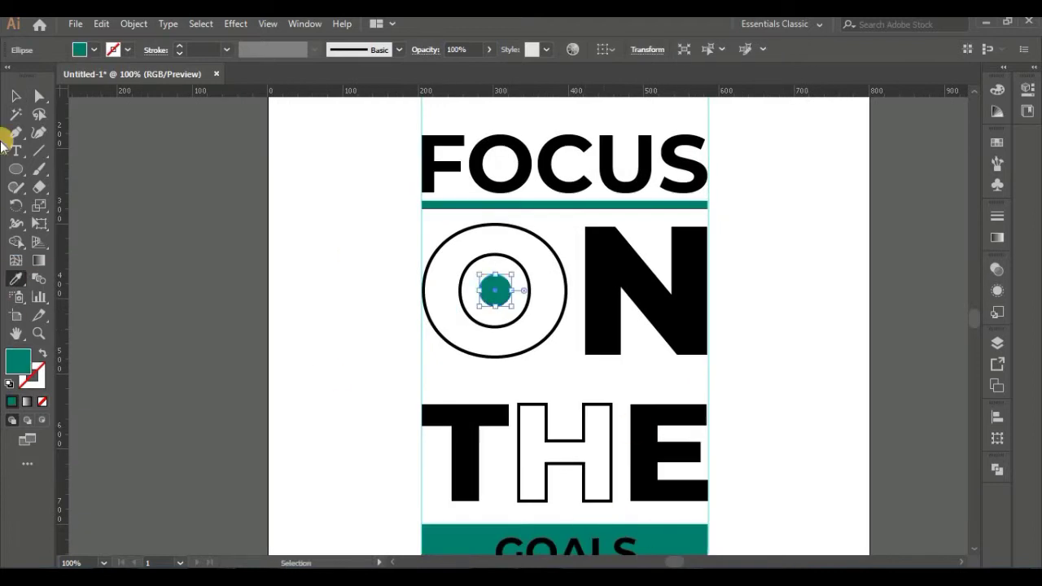
scroll(166, 237, "up", 1)
scroll(449, 170, "up", 1)
mouse_move(449, 170)
left_mouse_down()
mouse_move(495, 174)
mouse_move(615, 401)
left_mouse_up()
scroll(615, 401, "down", 2)
left_click(89, 282)
scroll(663, 379, "down", 1)
scroll(380, 356, "up", 3)
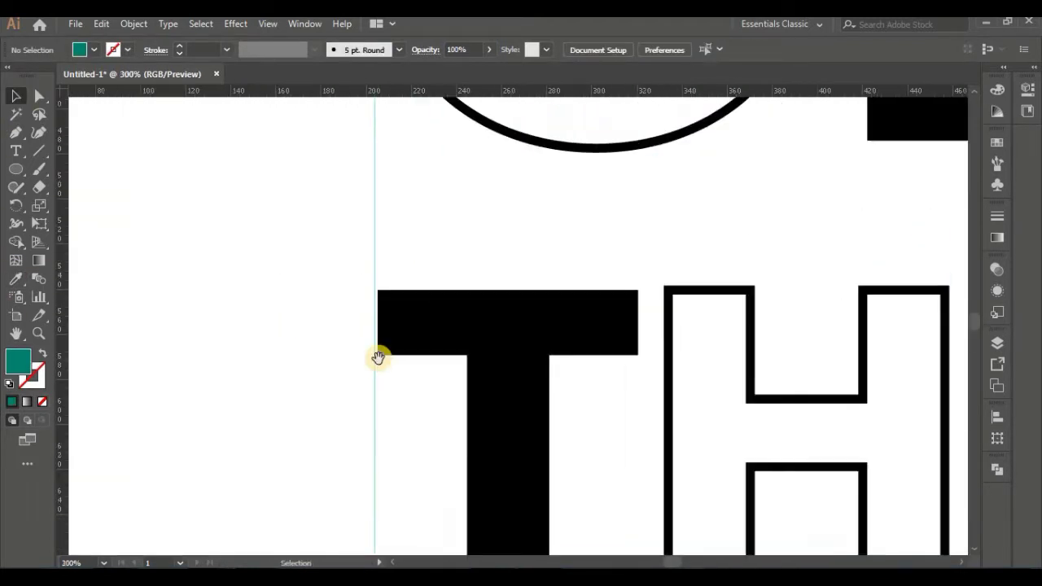
- Draw a thin teal vertical bar in the H's upper opening and adjust its length
left_click_drag(15, 169, 57, 168)
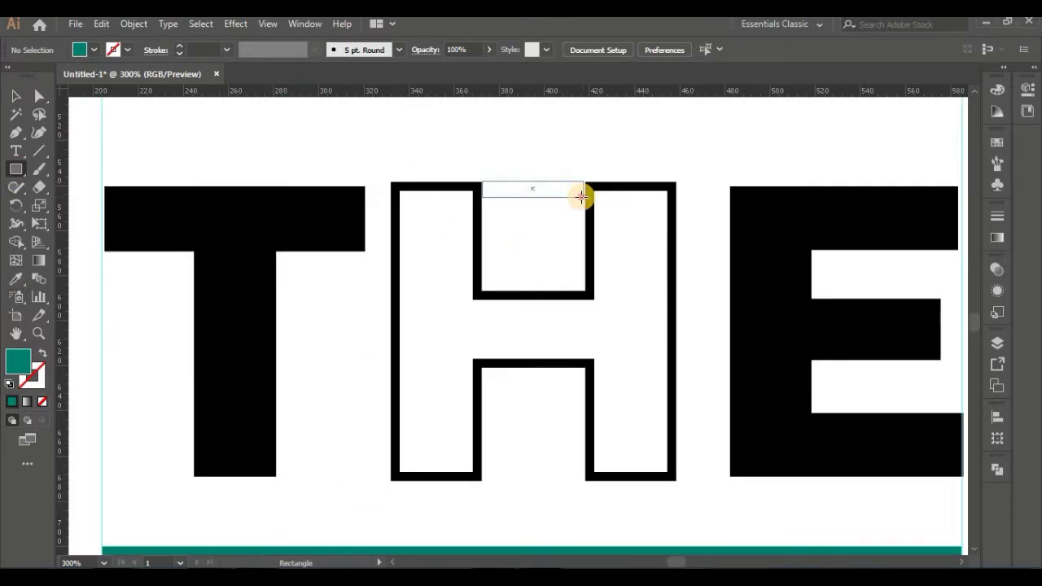
left_click_drag(587, 196, 585, 197)
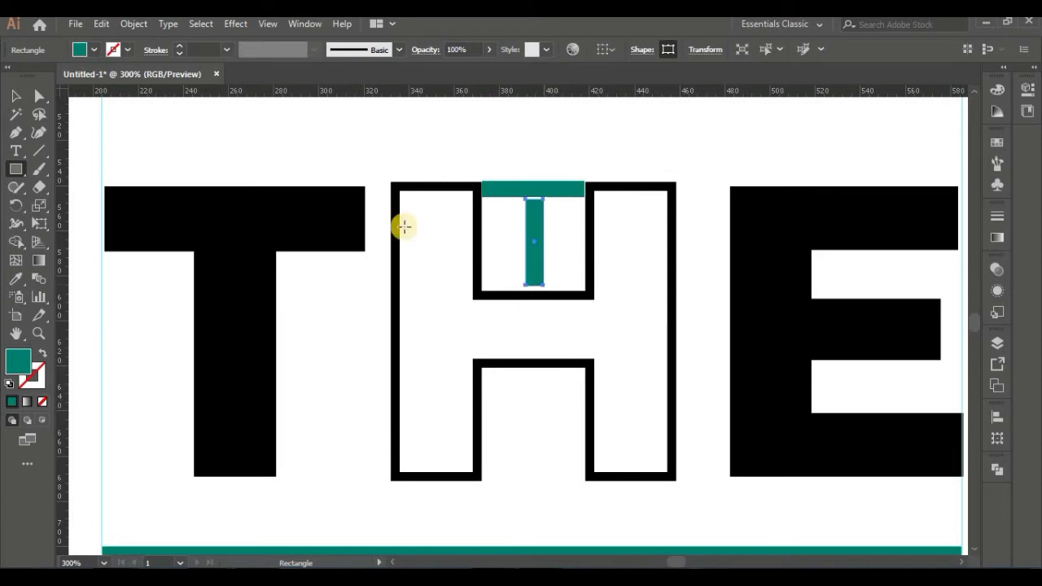
key("v")
left_click(540, 252)
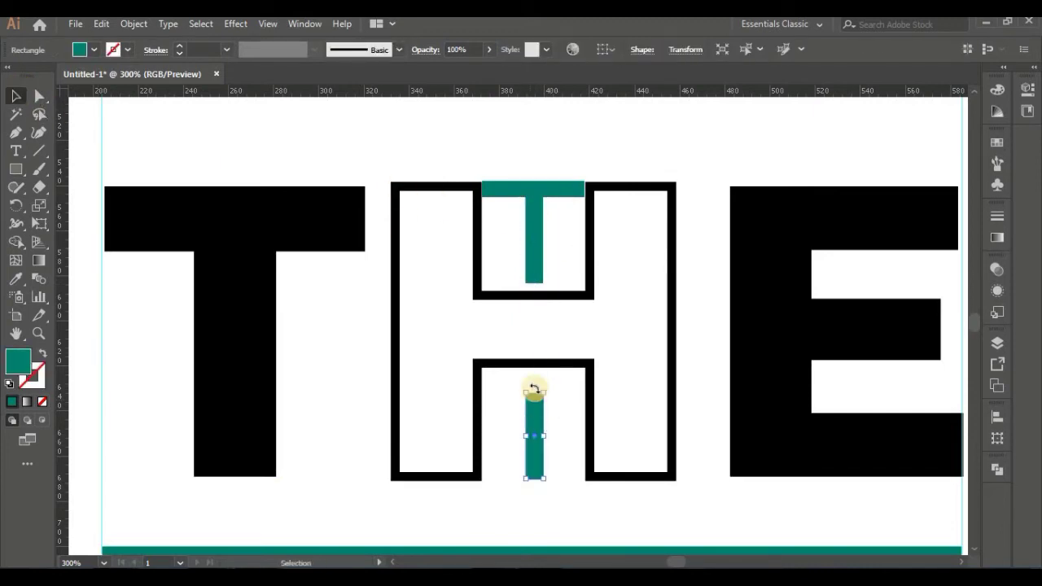
scroll(534, 391, "up", 3)
scroll(530, 391, "up", 2)
left_click_drag(517, 168, 521, 226)
scroll(565, 352, "down", 3)
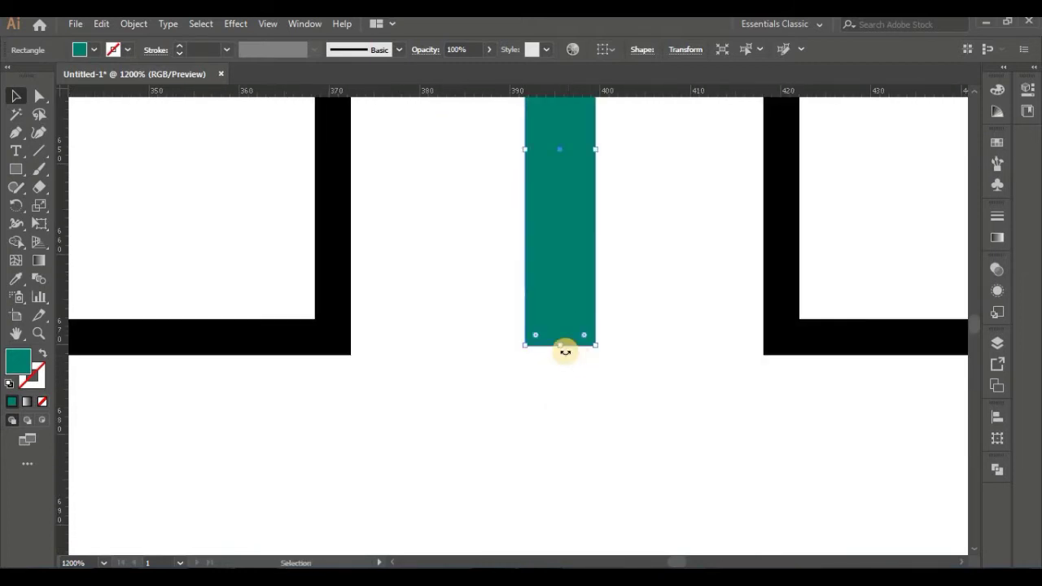
left_click_drag(564, 365, 564, 358)
- Add a horizontal guide and place a teal bar in the H's lower opening
left_click_drag(542, 93, 508, 355)
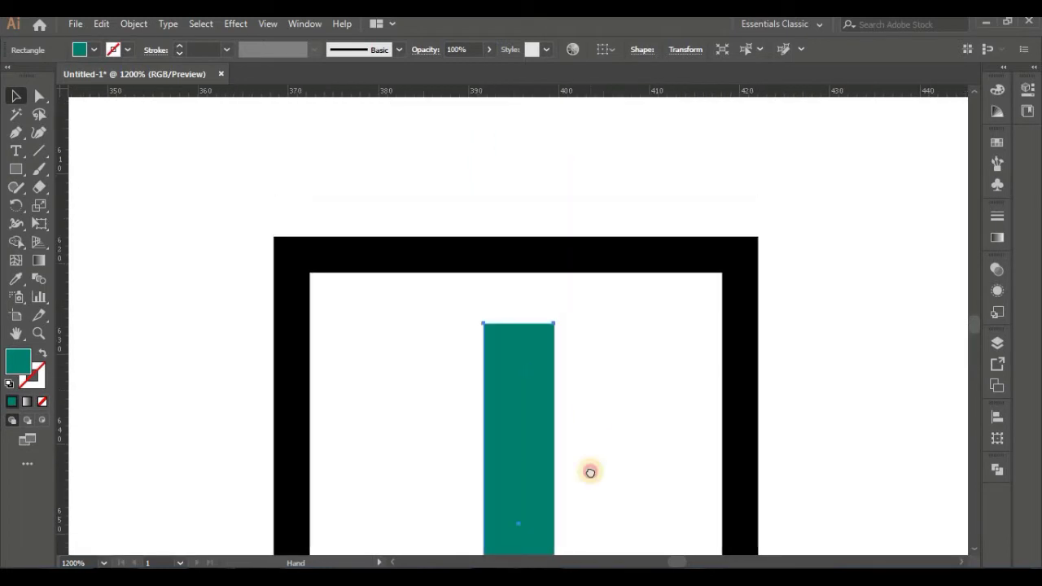
left_click_drag(591, 470, 530, 171)
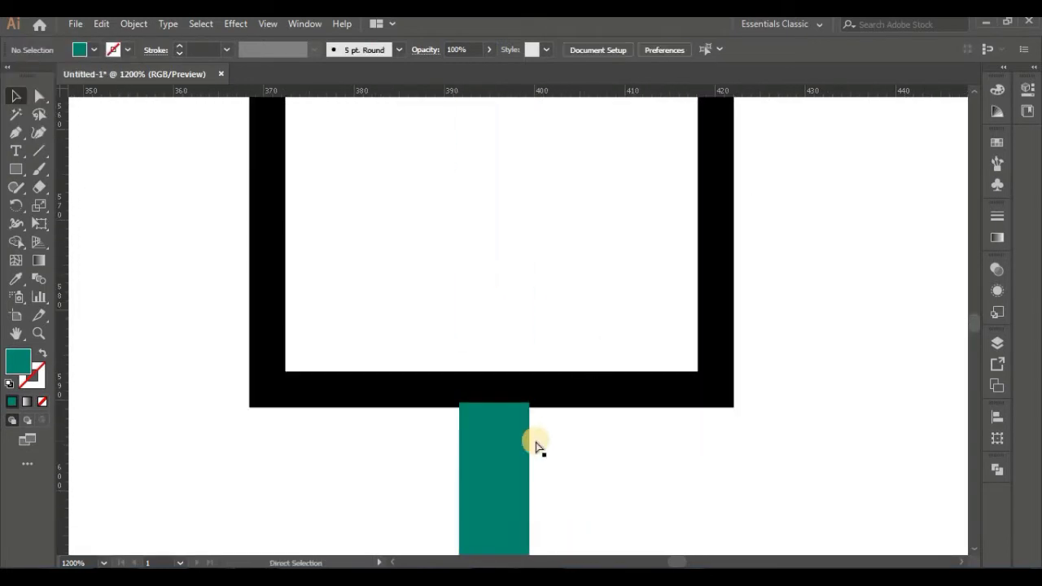
left_click(477, 203)
left_click(505, 272)
- Zoom out and select the T and E letters of THE for editing
key("ctrl+minus")
key("ctrl+minus")
key("ctrl+minus")
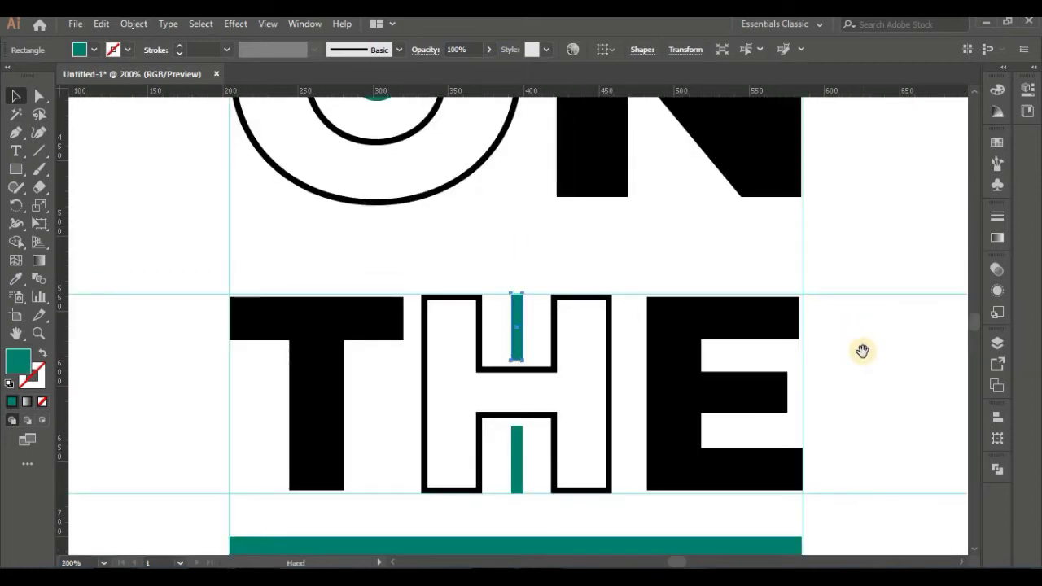
left_click_drag(863, 351, 840, 279)
double_click(319, 308)
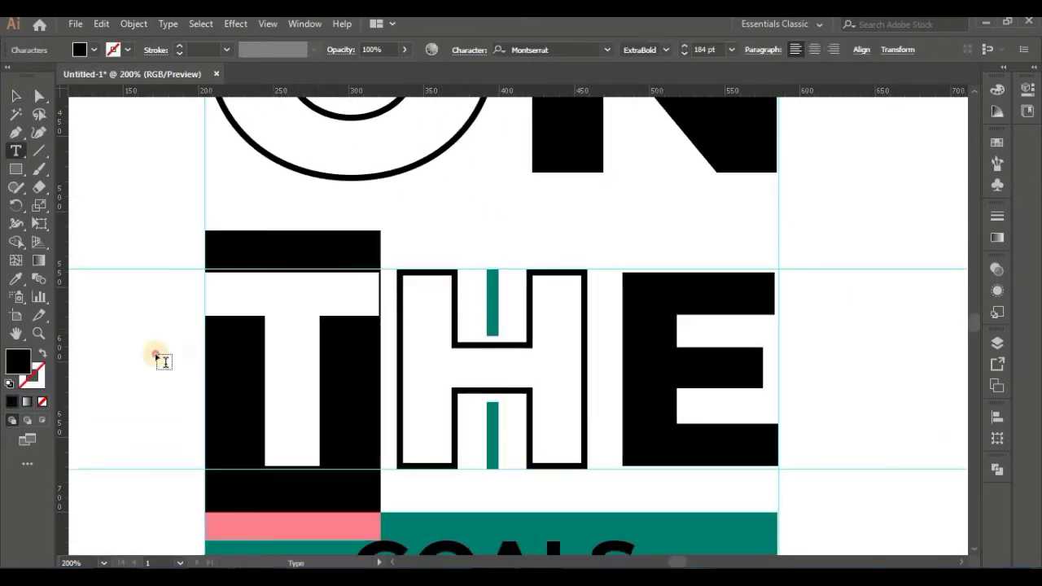
double_click(735, 372)
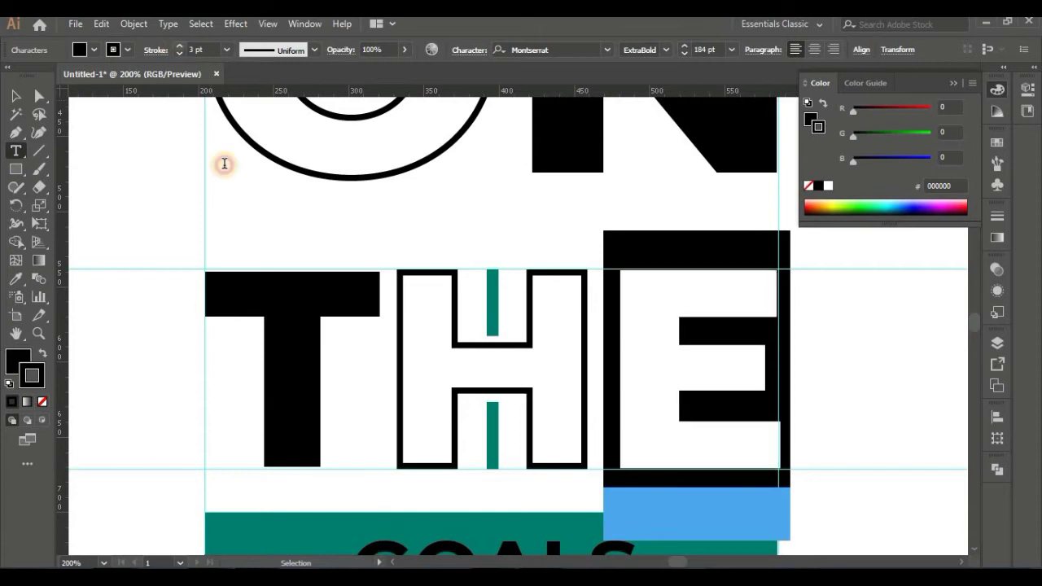
double_click(329, 313)
left_click(16, 95)
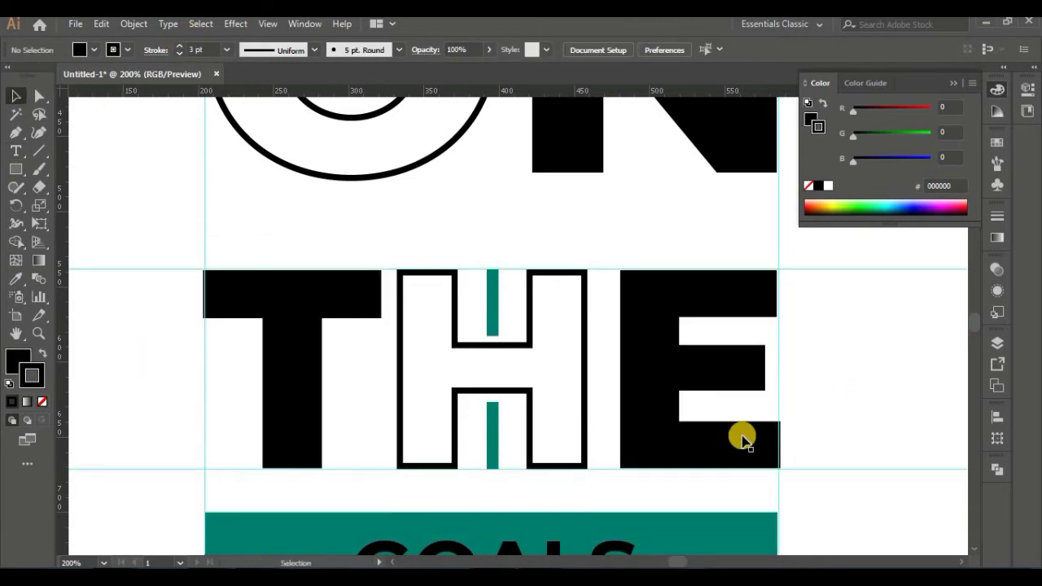
scroll(664, 351, "up", 5)
key("ctrl+minus")
key("ctrl+minus")
- Resize the teal dot inside the O
key("ctrl+minus")
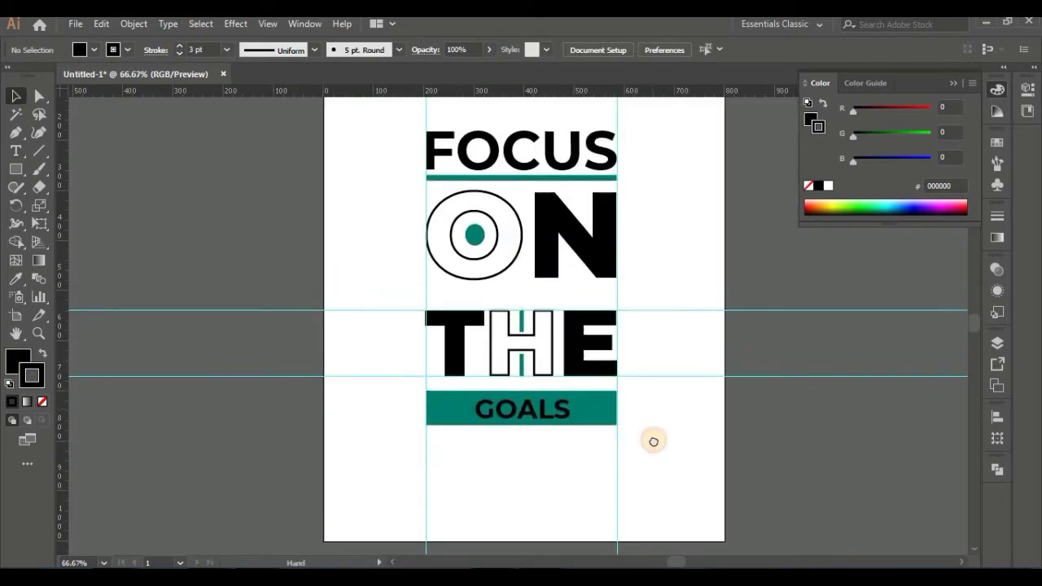
key("ctrl+plus")
key("ctrl+plus")
key("ctrl+plus")
left_click(477, 302)
left_click(431, 274)
left_click_drag(452, 255, 450, 259)
key("ctrl+minus")
left_click(331, 268)
- Draw a wide teal rectangle above FOCUS spanning the lettering's width
key("ctrl+minus")
key("ctrl+minus")
key("ctrl+plus")
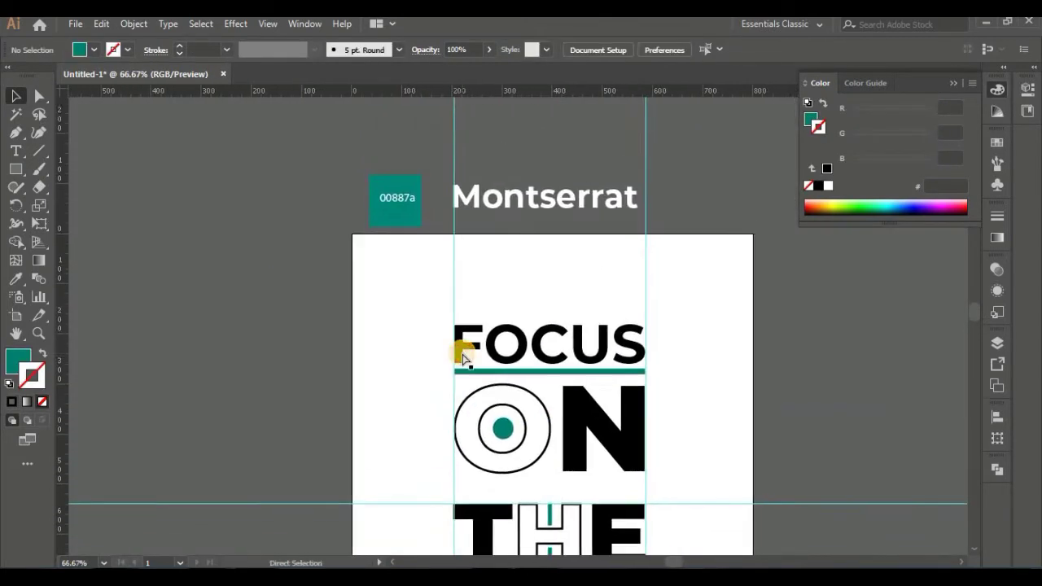
left_click(17, 172)
key("ctrl+plus")
key("ctrl+minus")
key("ctrl+minus")
key("ctrl+minus")
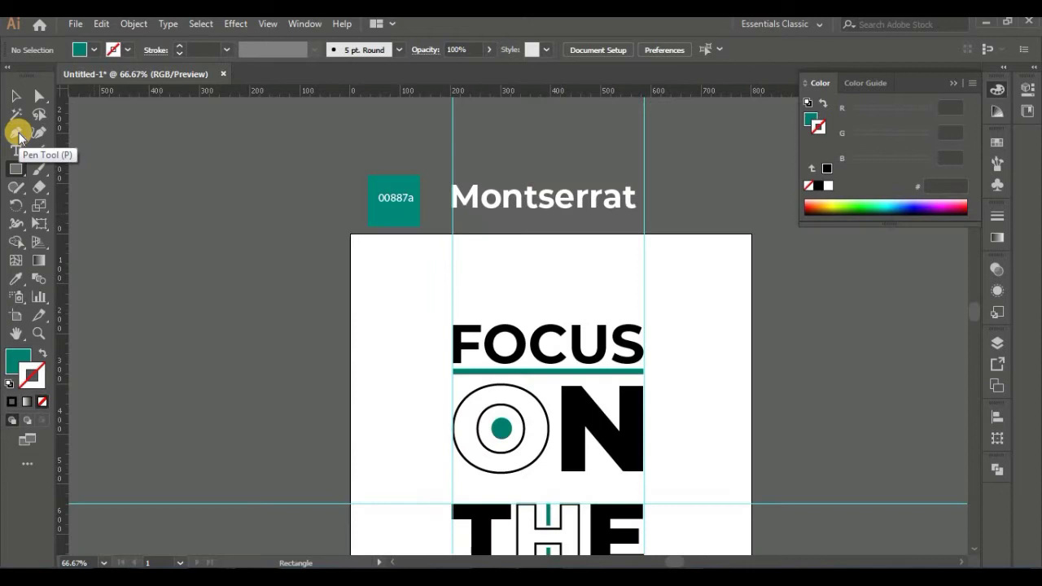
left_click_drag(623, 289, 644, 295)
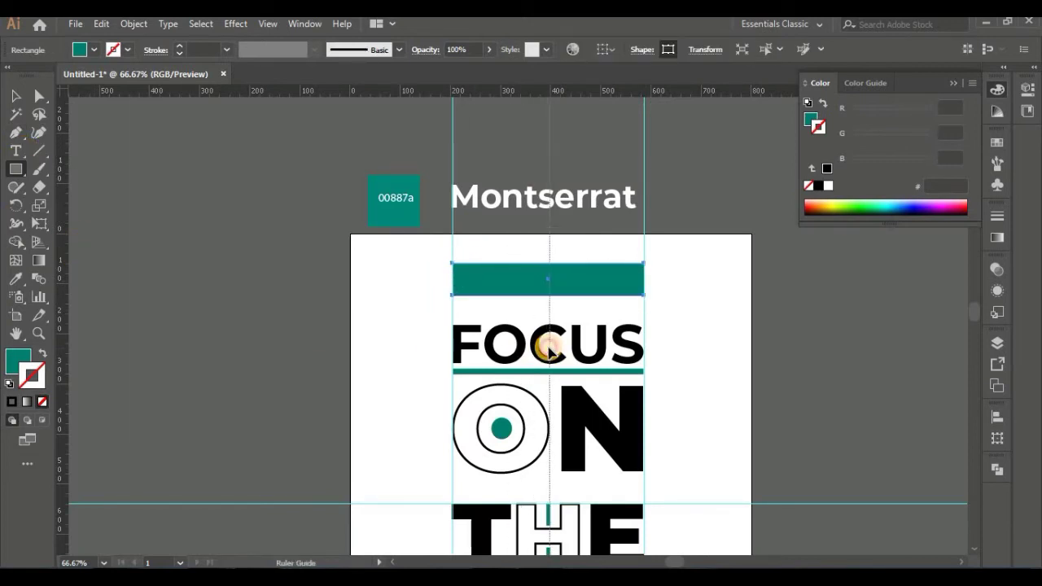
left_click(16, 96)
left_click(291, 290)
key("ctrl+plus")
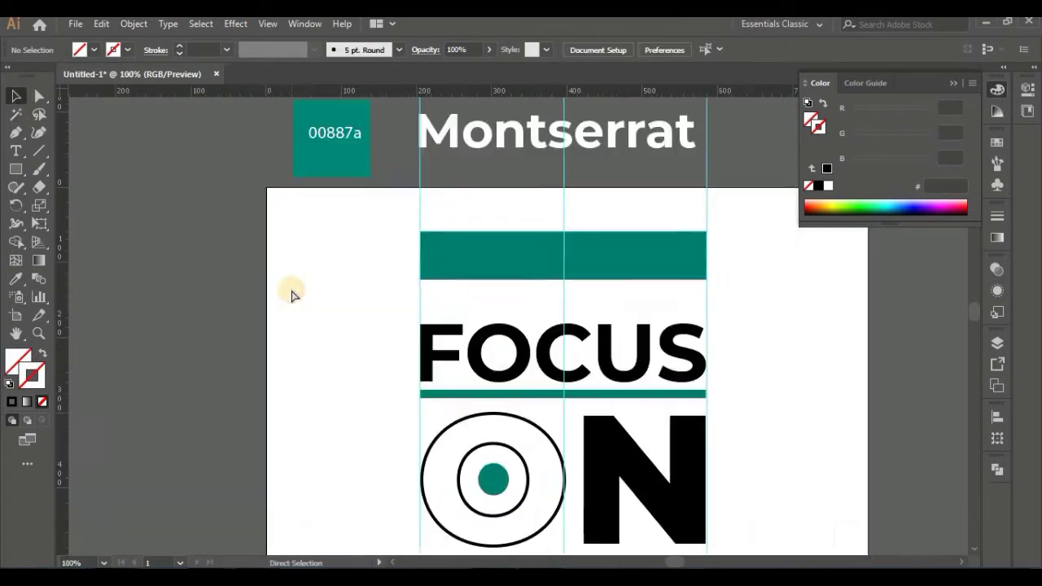
key("ctrl+plus")
key("ctrl+plus")
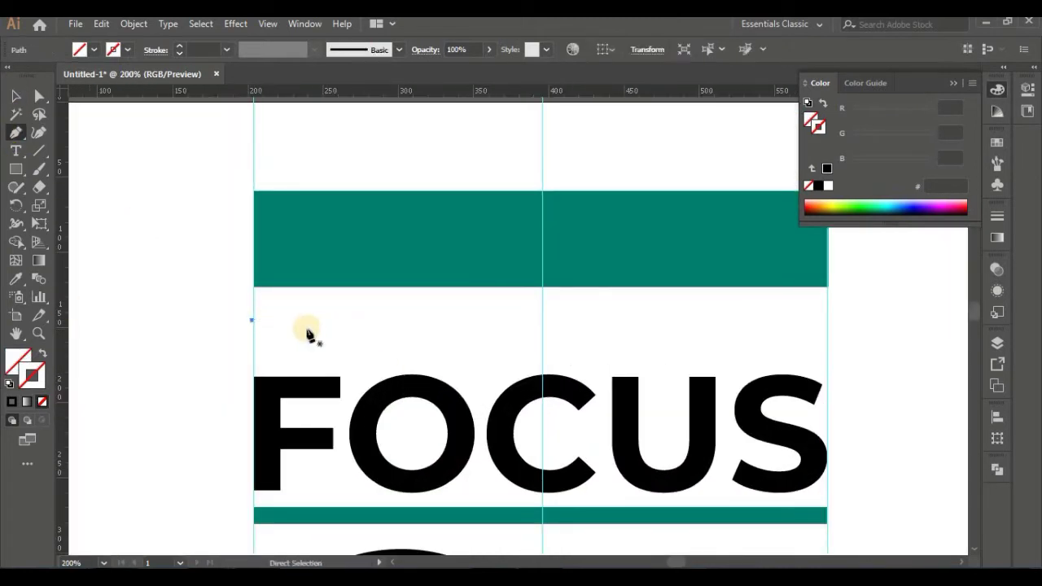
- Draw a straight Pen line above FOCUS and give it a 6 pt stroke
left_click(253, 324)
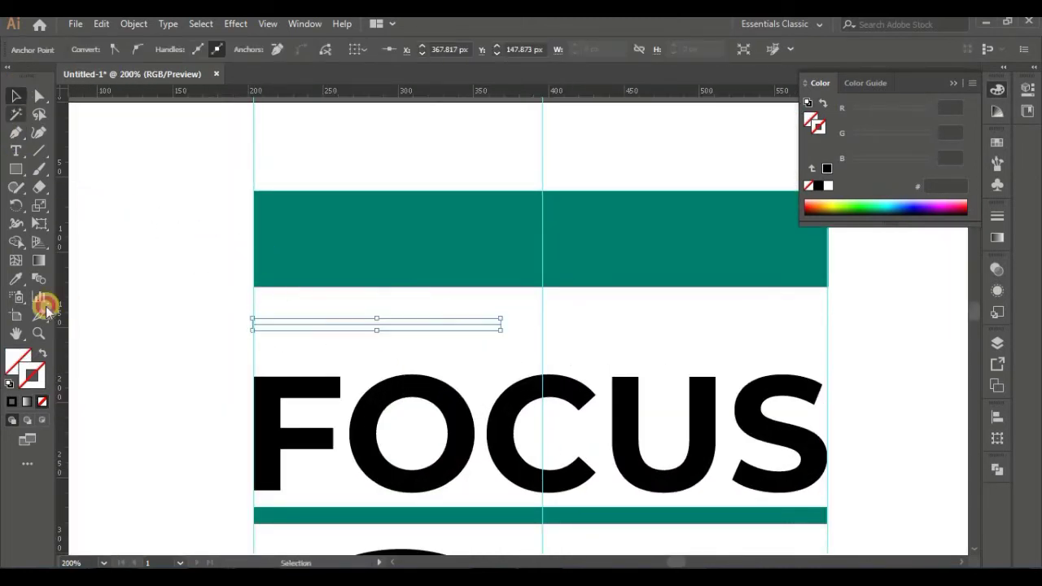
left_click(11, 402)
key("v")
left_click(356, 333)
left_click(352, 324)
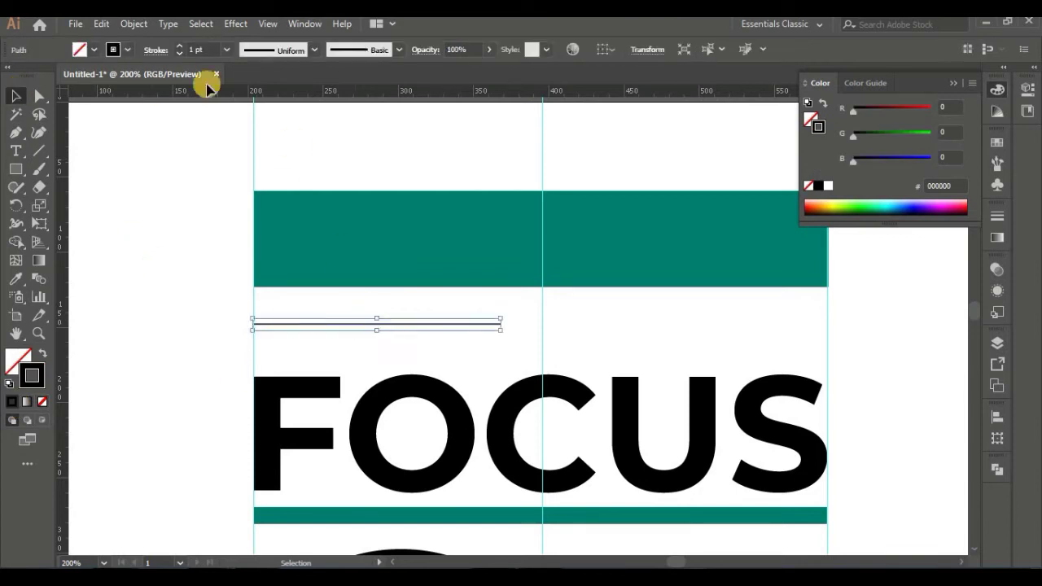
left_click(402, 335)
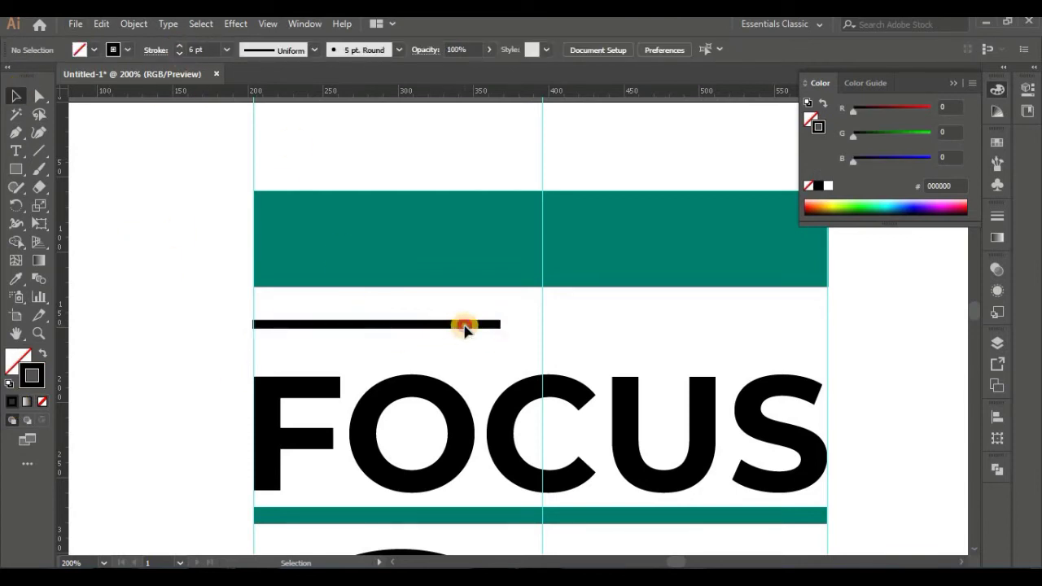
scroll(464, 327, "up", 2)
scroll(470, 323, "up", 1)
- Expand the line into a bar, round its ends, and place a copy to the right
left_click(432, 332)
left_click(134, 24)
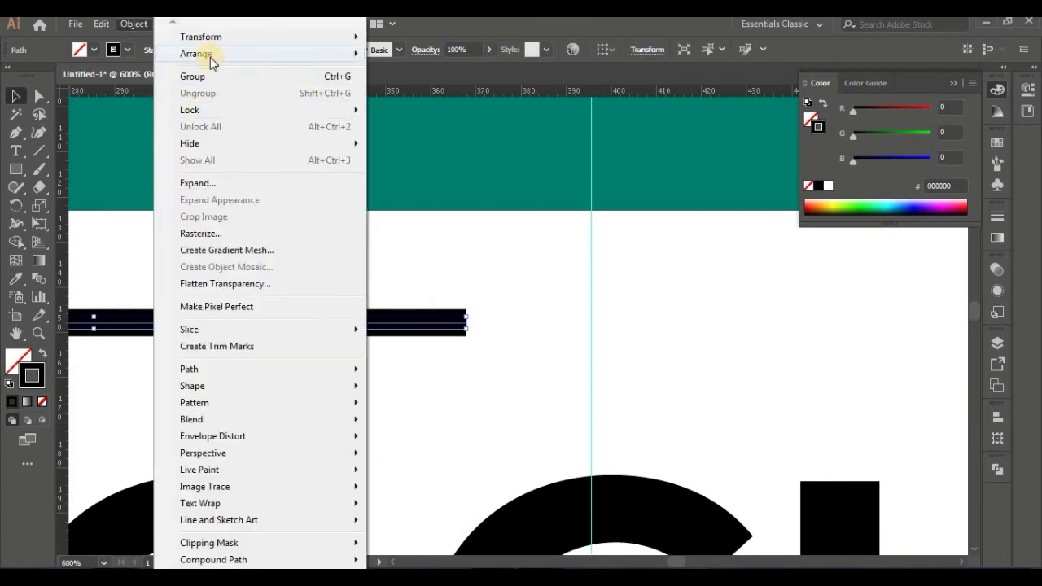
left_click(198, 183)
key("Return")
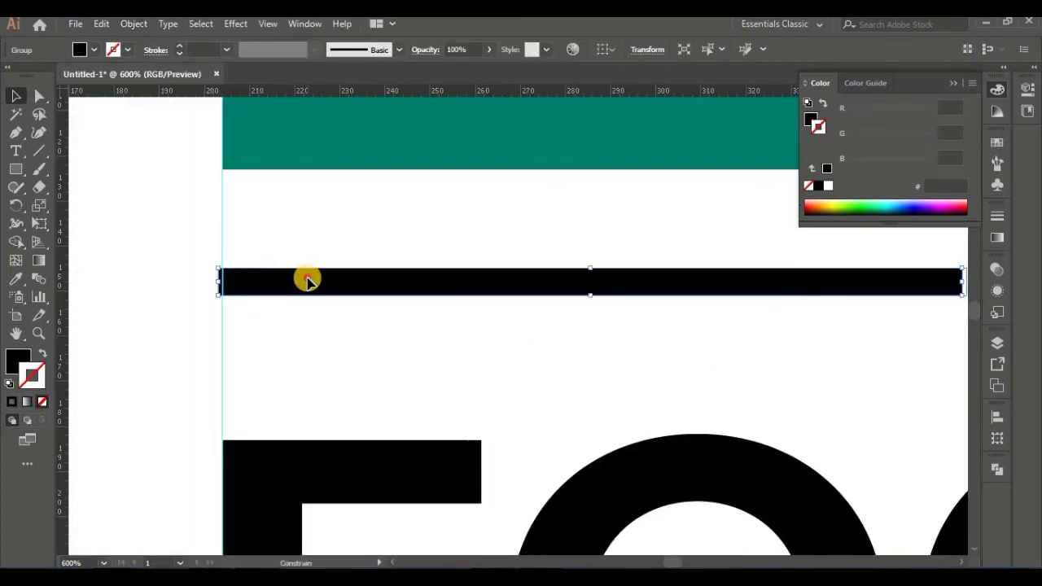
scroll(675, 282, "right", 5)
key("a")
left_click(16, 96)
key("ctrl+minus")
key("ctrl+minus")
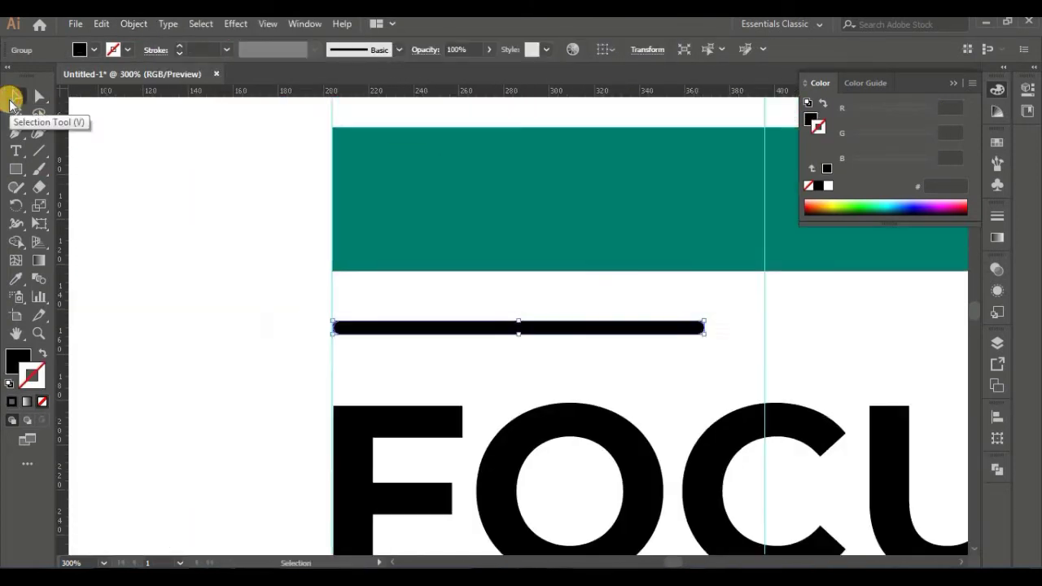
left_click_drag(473, 315, 737, 320)
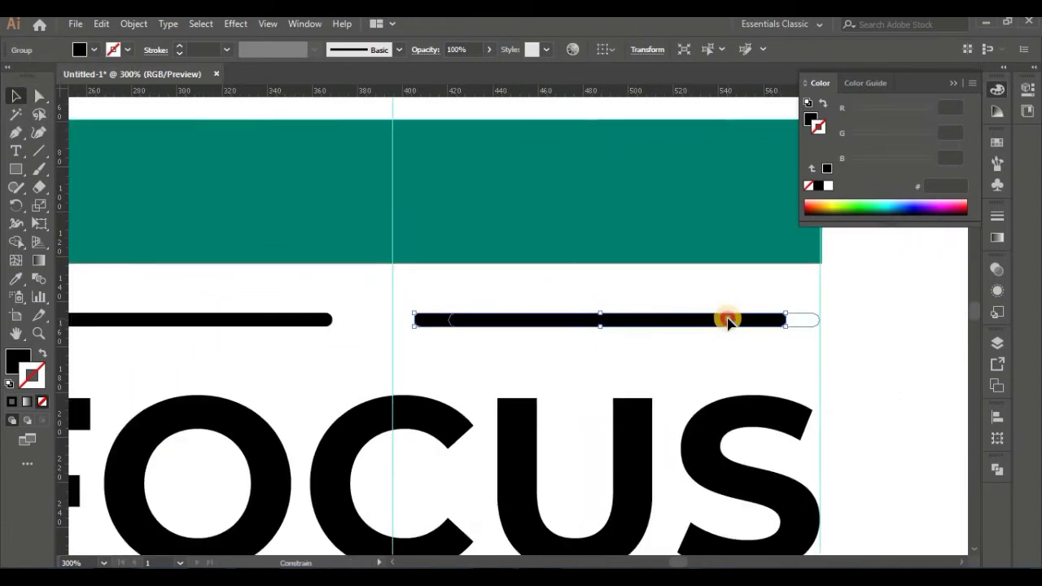
left_click(494, 366)
scroll(407, 324, "left", 3)
- Draw small black dots in the gap between the two bars
left_click_drag(12, 173, 57, 207)
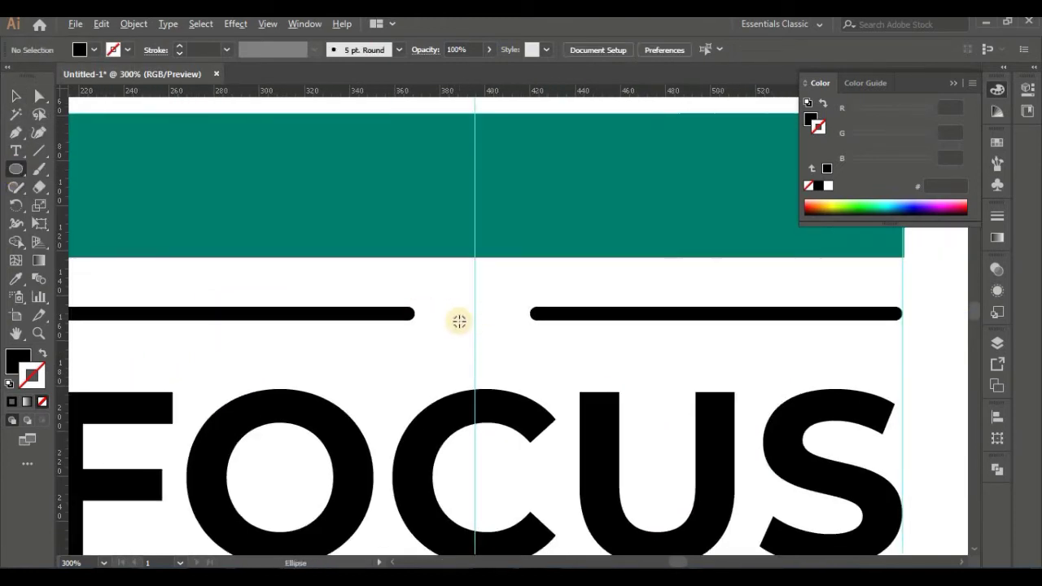
left_click_drag(449, 308, 464, 322)
key("ctrl+plus")
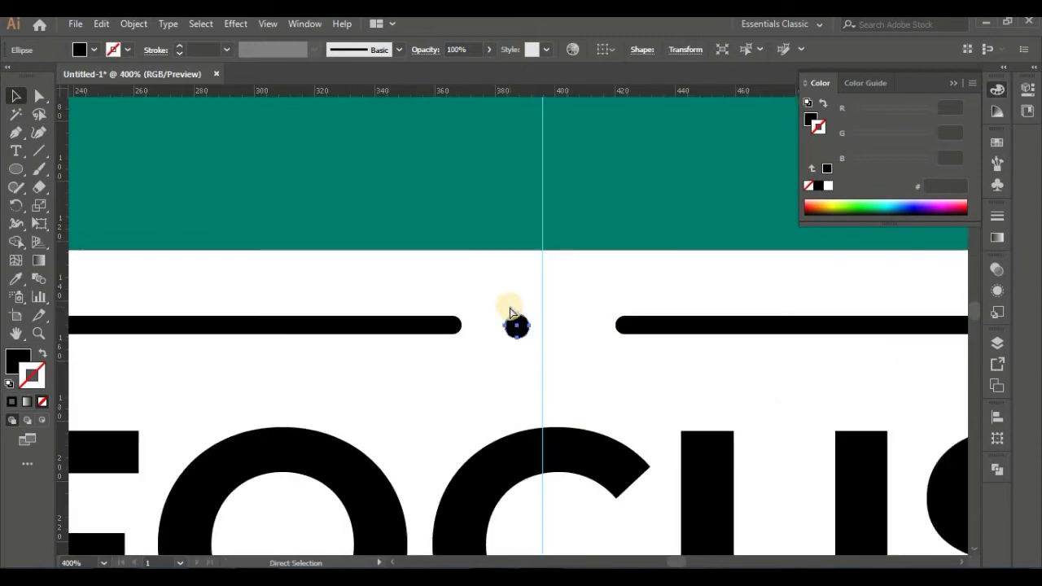
key("ctrl+plus")
key("ctrl+plus")
left_click(611, 377)
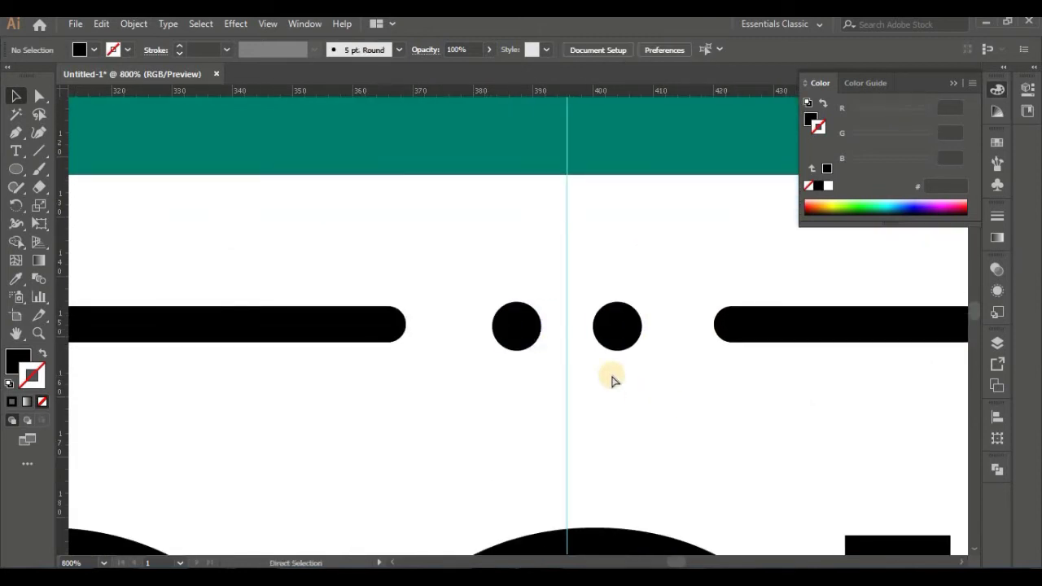
key("ctrl+minus")
key("ctrl+minus")
key("ctrl+minus")
- Group the bars and dots into a divider and place a copy below GOALS
left_click(537, 328, "shift")
right_click(619, 326)
left_click(675, 425)
key("shift+Down")
left_click_drag(629, 419, 616, 169)
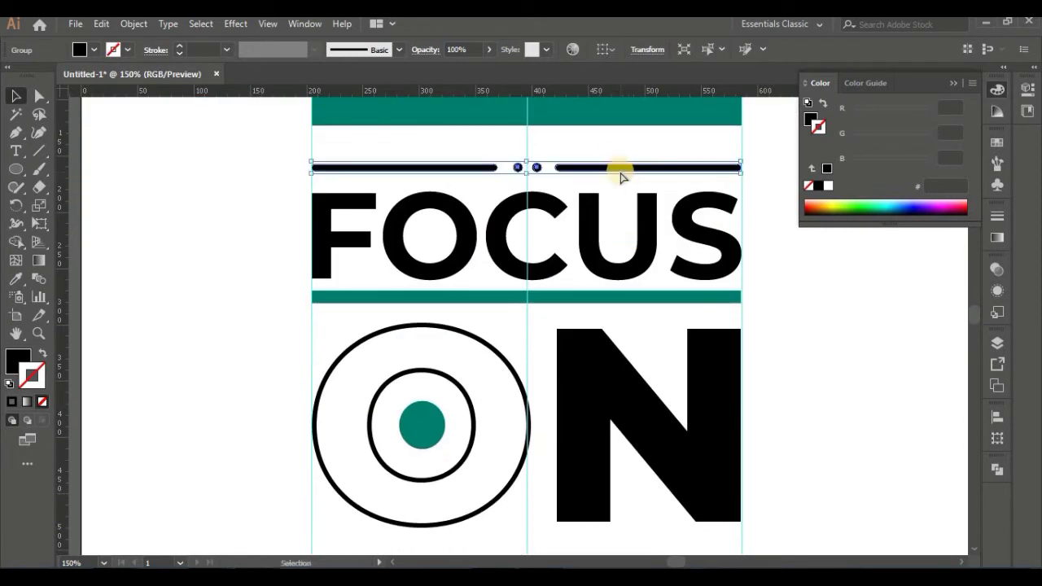
key("ctrl+minus")
key("ctrl+minus")
left_click_drag(570, 474, 570, 475)
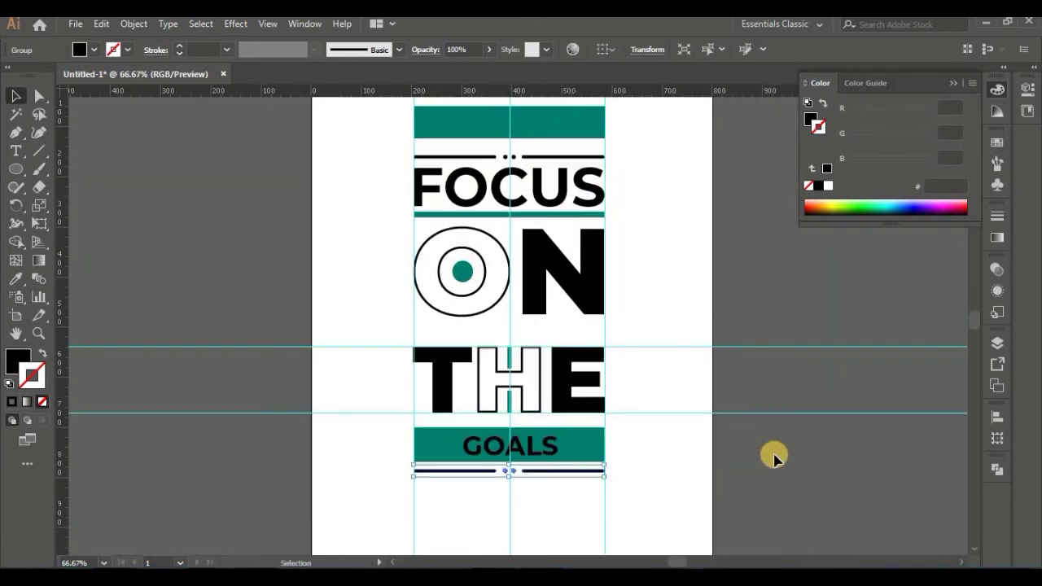
left_click(773, 459)
scroll(523, 386, "up", 3)
left_click(483, 321)
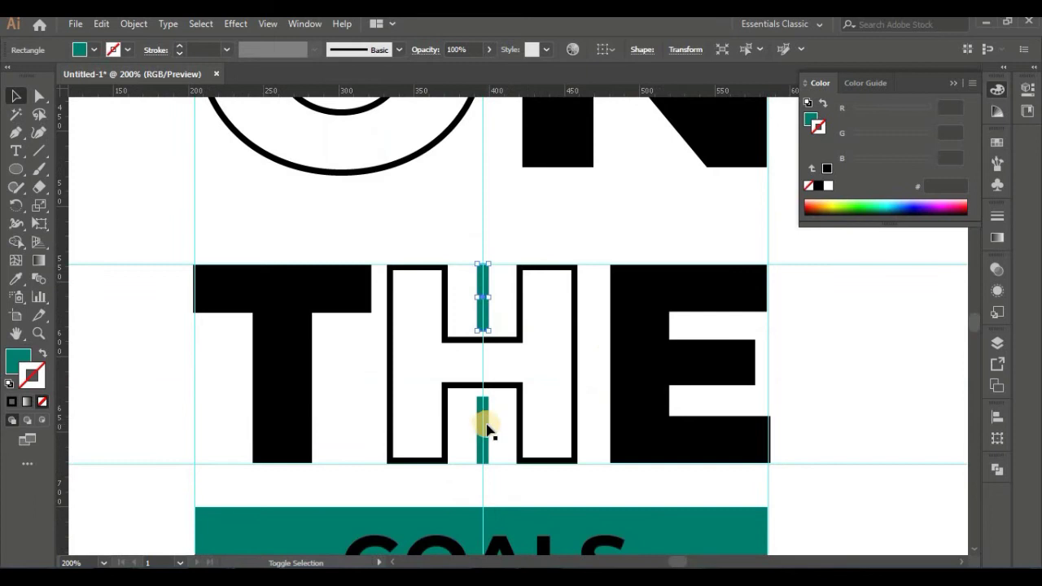
key("ctrl+minus")
key("ctrl+minus")
key("ctrl+minus")
- Dismiss the stray ellipse size dialog and hide the guides
left_click(682, 396)
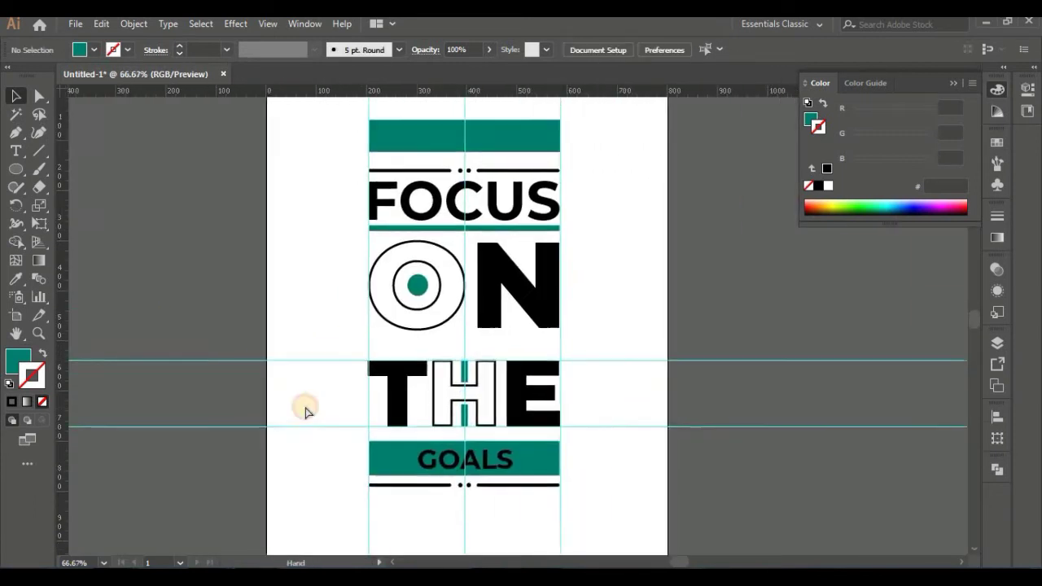
key("ctrl+minus")
key("ctrl+minus")
left_click_drag(24, 177, 185, 167)
left_click(203, 191)
left_click(558, 324)
key("v")
left_click(281, 446)
key("ctrl+z")
key("ctrl+z")
key("ctrl+z")
key("ctrl+z")
key("ctrl+z")
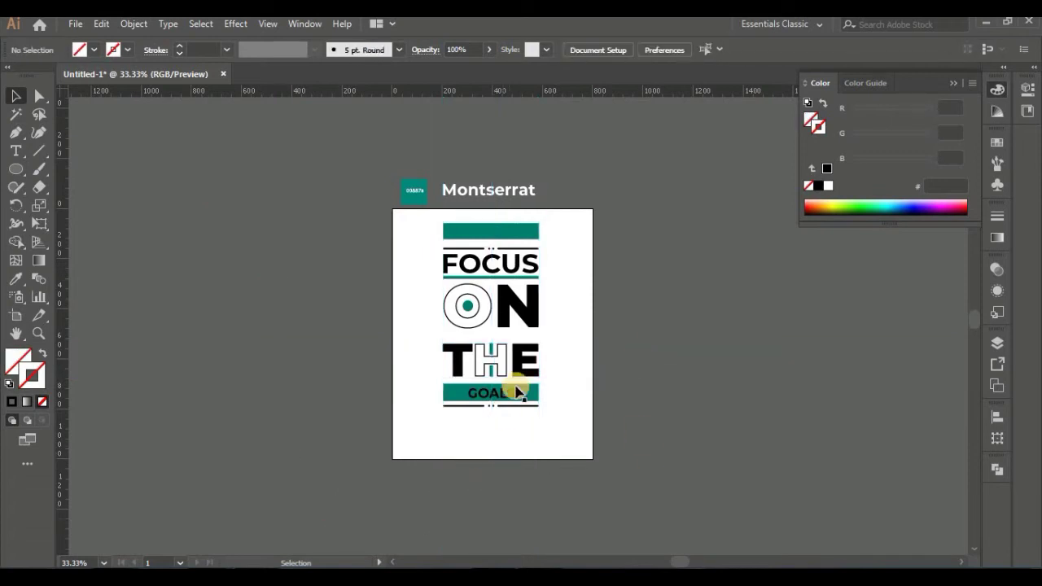
- Select all the poster artwork and expand it with Object and Fill
left_click_drag(609, 488, 609, 489)
left_click(133, 23)
left_click(196, 183)
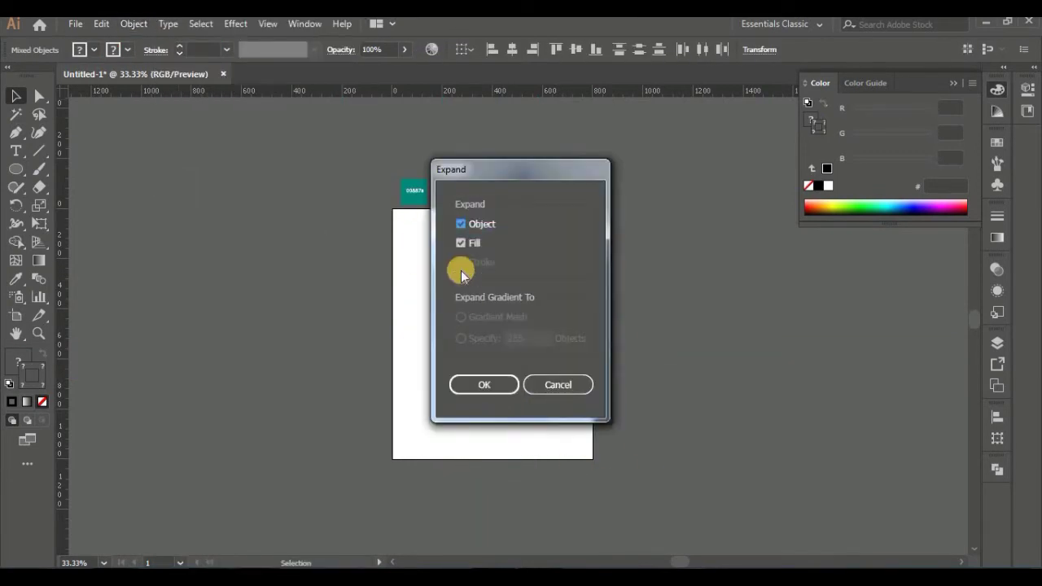
left_click(487, 378)
left_click(713, 366)
key("ctrl+equal")
left_click(592, 363)
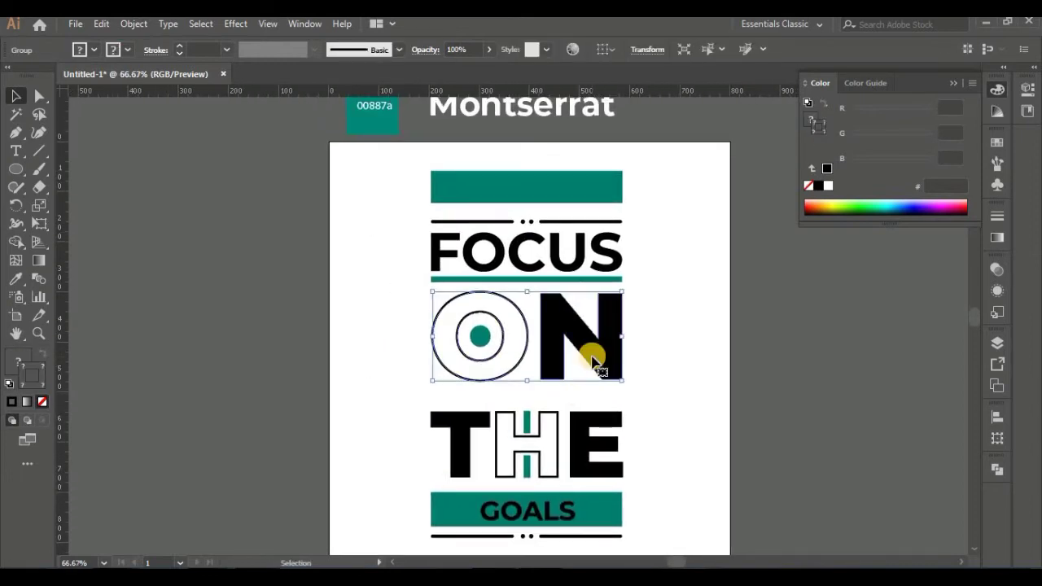
key("ctrl+equal")
key("ctrl+shift+a")
- Select the teal bar, top divider and FOCUS and align them
key("ctrl+equal")
left_click_drag(558, 338, 572, 452)
left_click(557, 331)
left_click(407, 195)
left_click(415, 224, "shift")
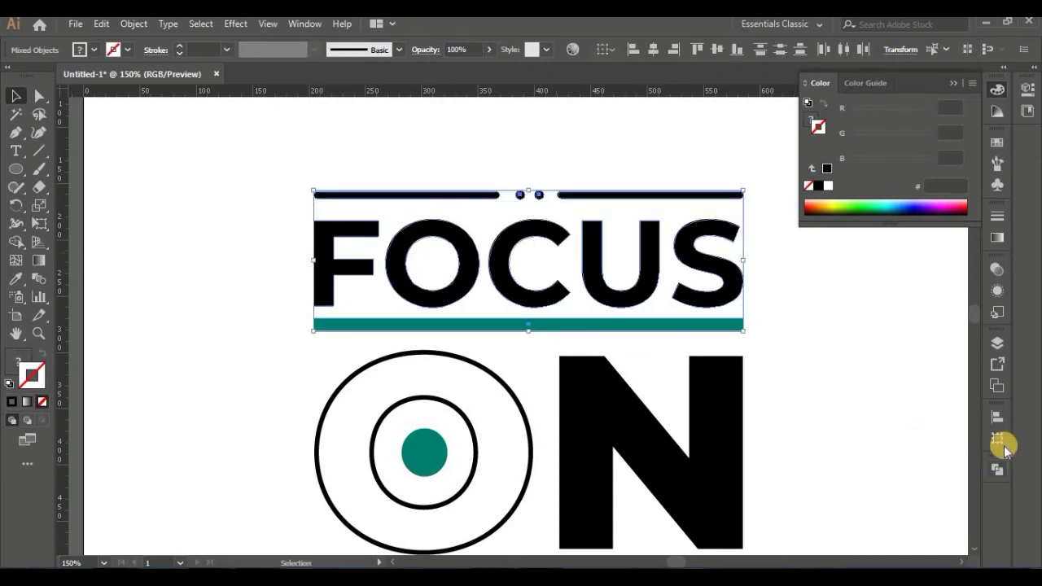
left_click(998, 417)
left_click(838, 302)
scroll(400, 372, "down", 1)
scroll(342, 285, "down", 2)
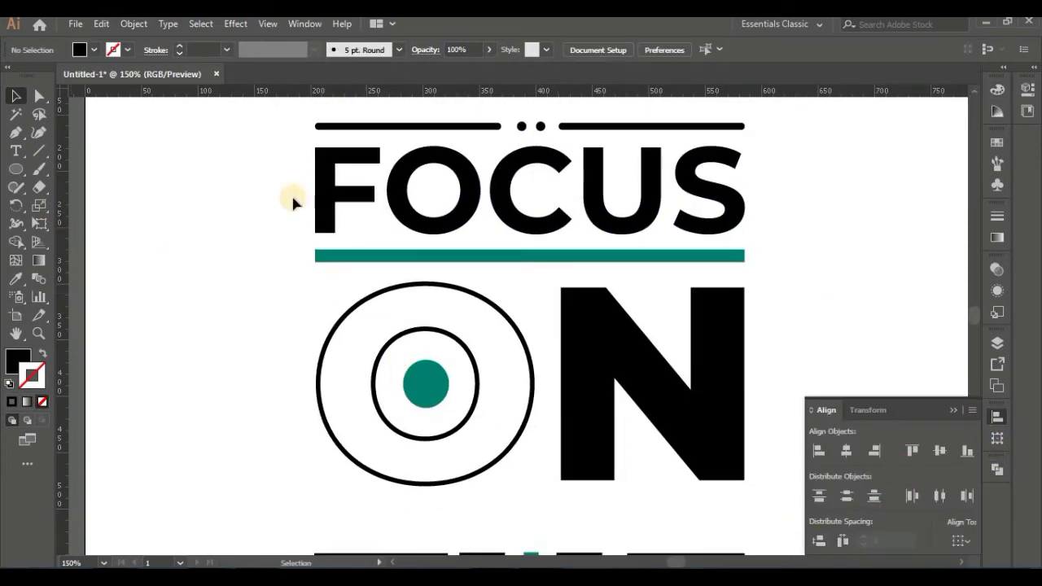
- Draw a block extending the F's stem and add a horizontal guide at the top of ON
left_click_drag(10, 171, 57, 168)
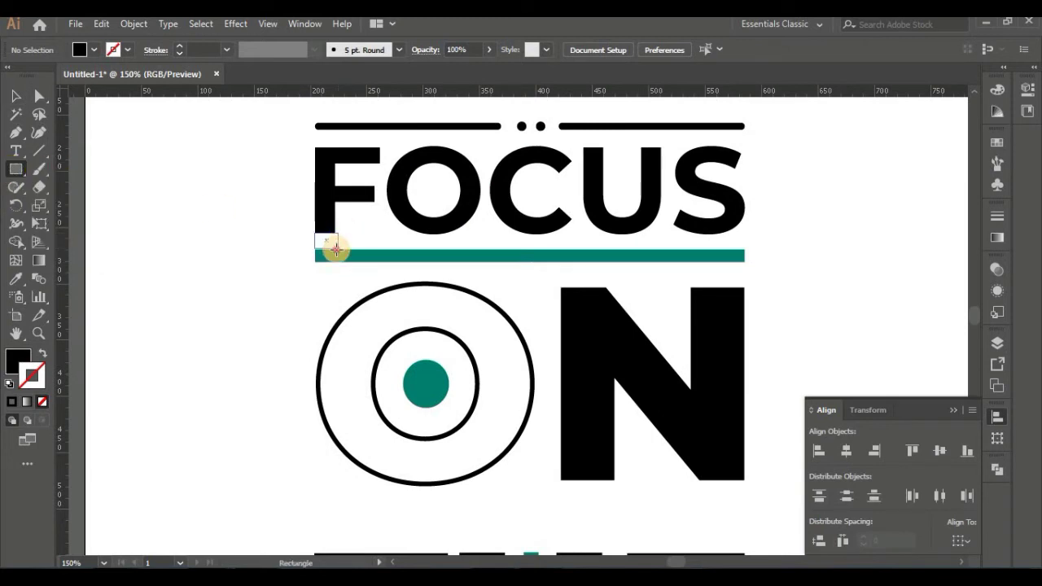
left_click_drag(335, 248, 337, 249)
key("v")
left_click(18, 361)
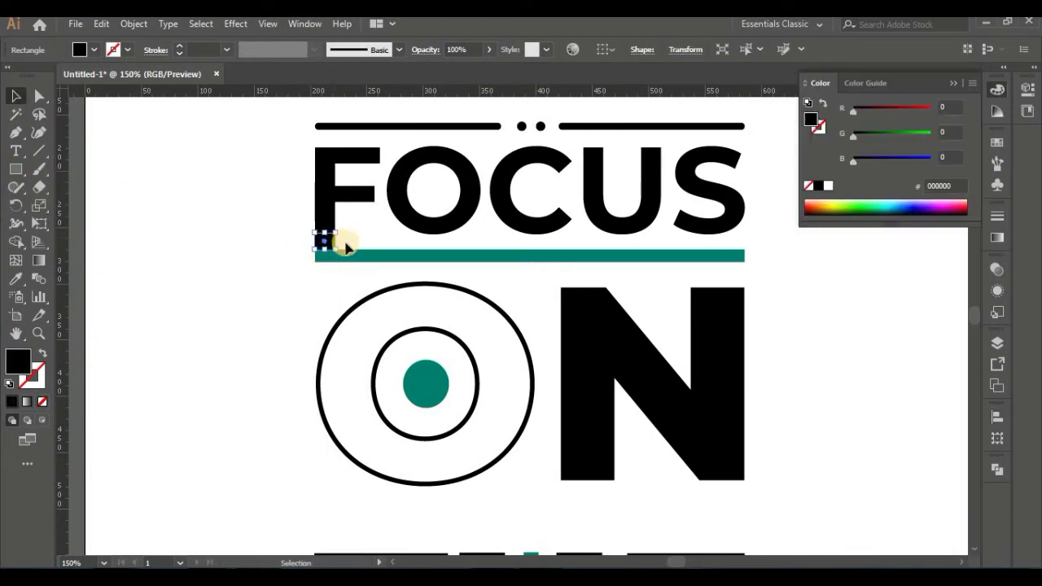
left_click_drag(399, 277, 400, 279)
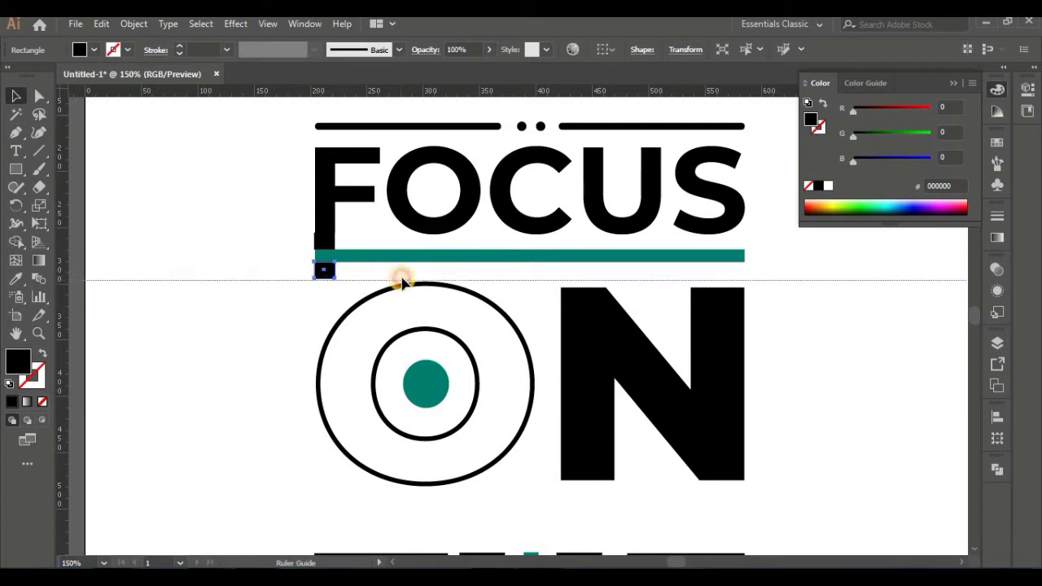
- Inside the O and N group, expand the N's fill and stroke into shapes
left_click(570, 345)
double_click(592, 346)
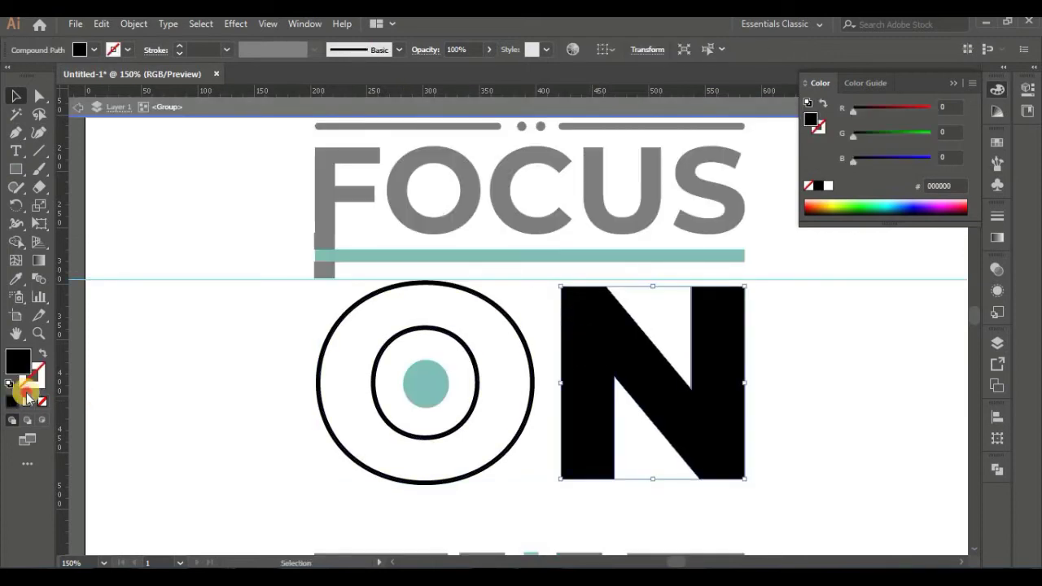
left_click(133, 24)
left_click(198, 184)
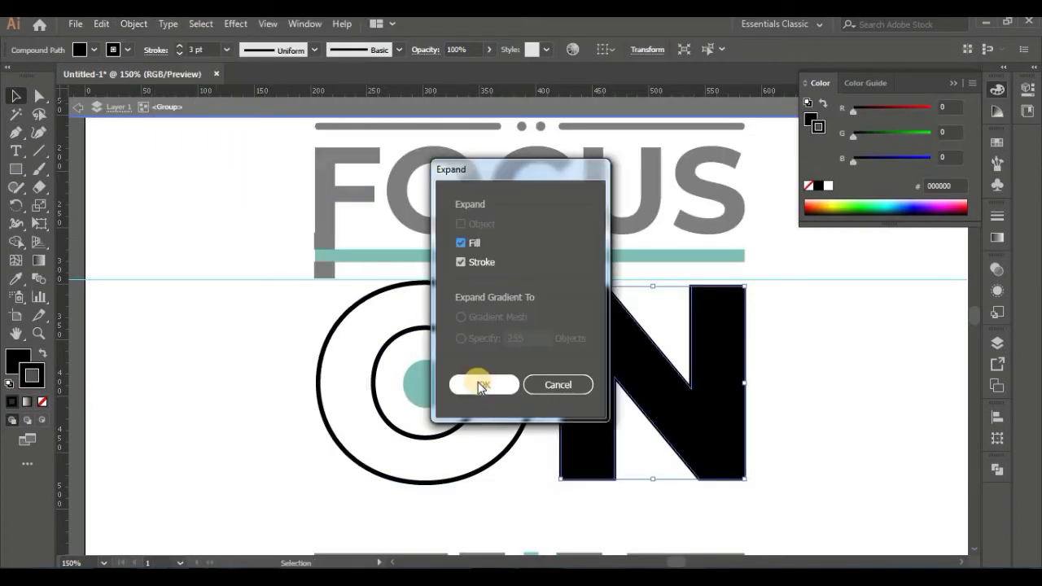
left_click(477, 384)
left_click(78, 106)
- Re-enter the O and N group, apply an Object menu command, and exit the group
left_click(575, 418)
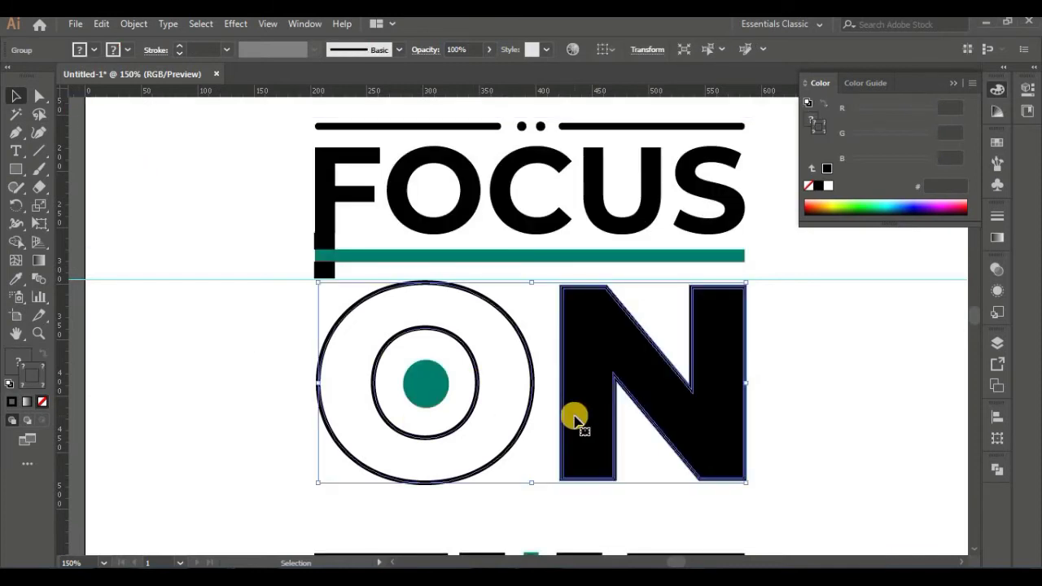
double_click(575, 411)
left_click(133, 24)
left_click(507, 374)
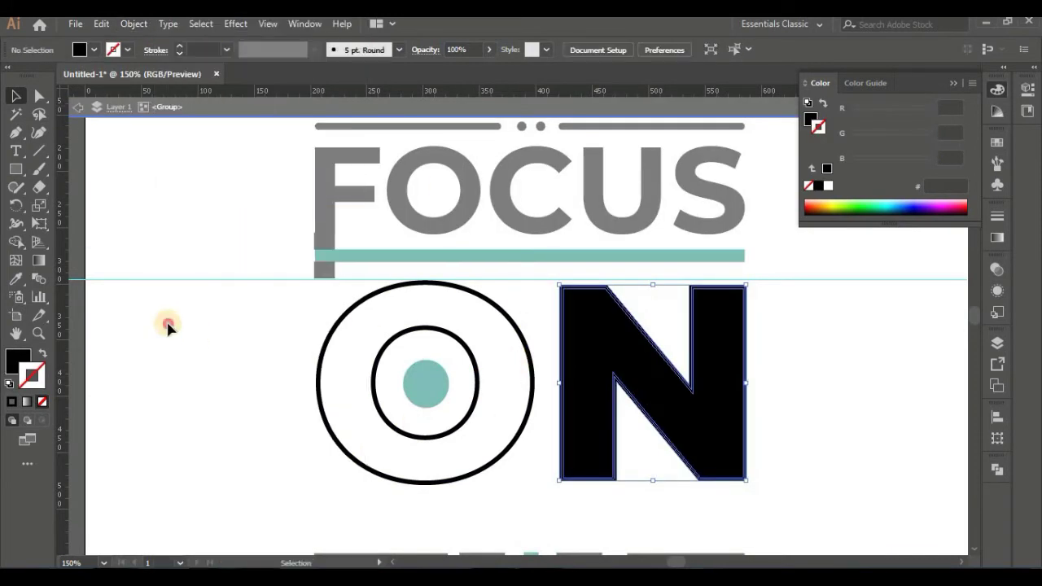
double_click(168, 325)
scroll(559, 419, "down", 4)
scroll(486, 350, "down", 4)
scroll(530, 388, "down", 3)
scroll(531, 389, "down", 2, "alt")
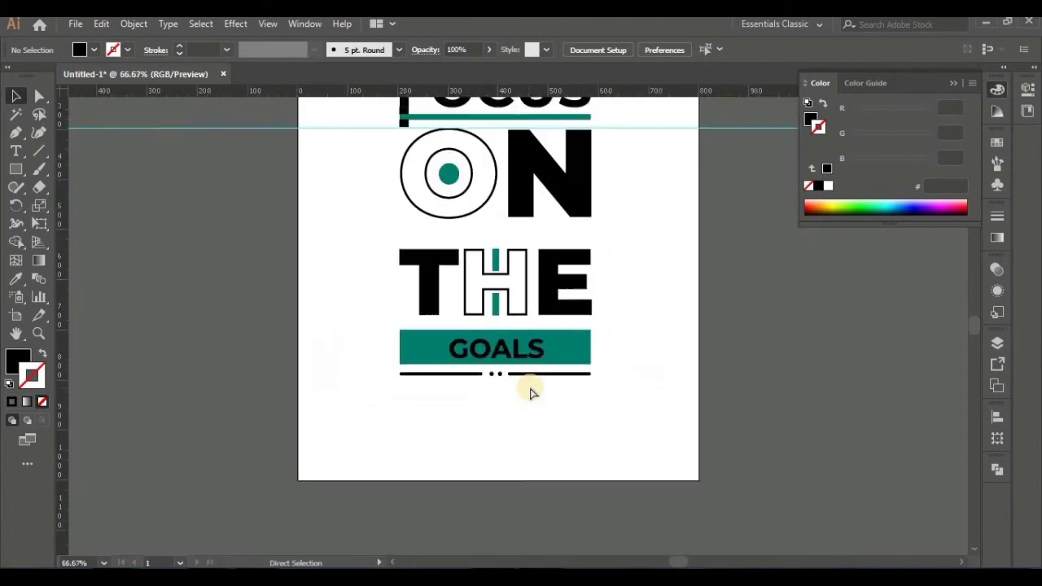
scroll(533, 382, "down", 1, "alt")
scroll(530, 359, "up", 2, "alt")
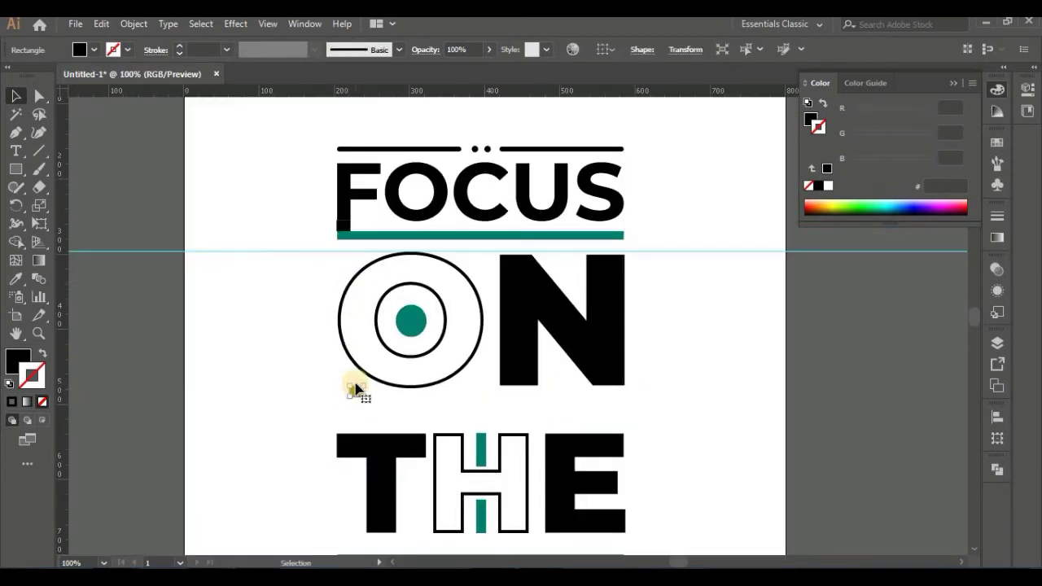
- Add a horizontal guide below ON and place a small spacer square under the O
scroll(356, 390, "up", 2, "alt")
scroll(269, 396, "right", 5)
left_click_drag(380, 92, 425, 320)
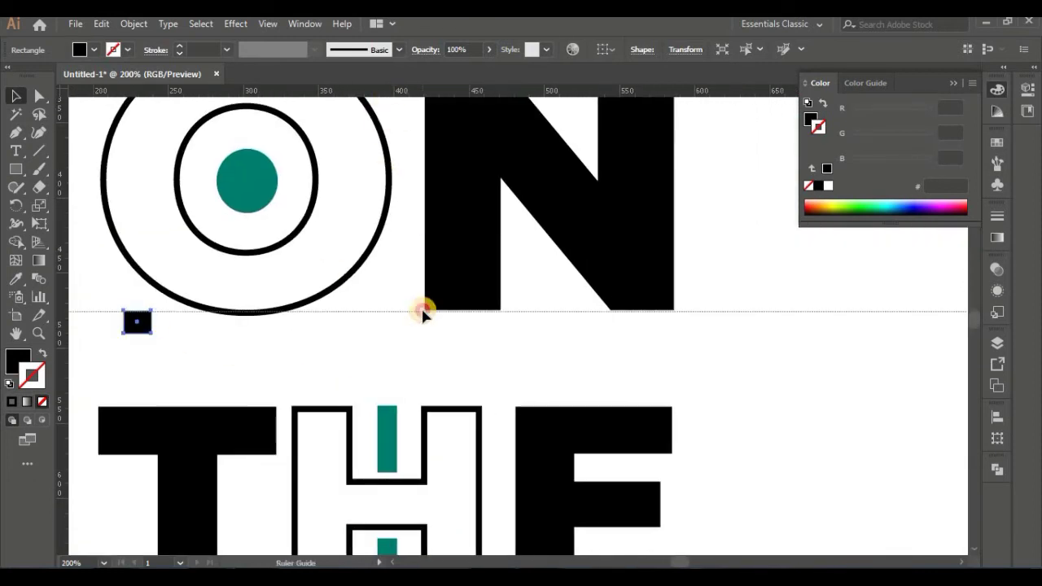
left_click_drag(233, 335, 237, 336)
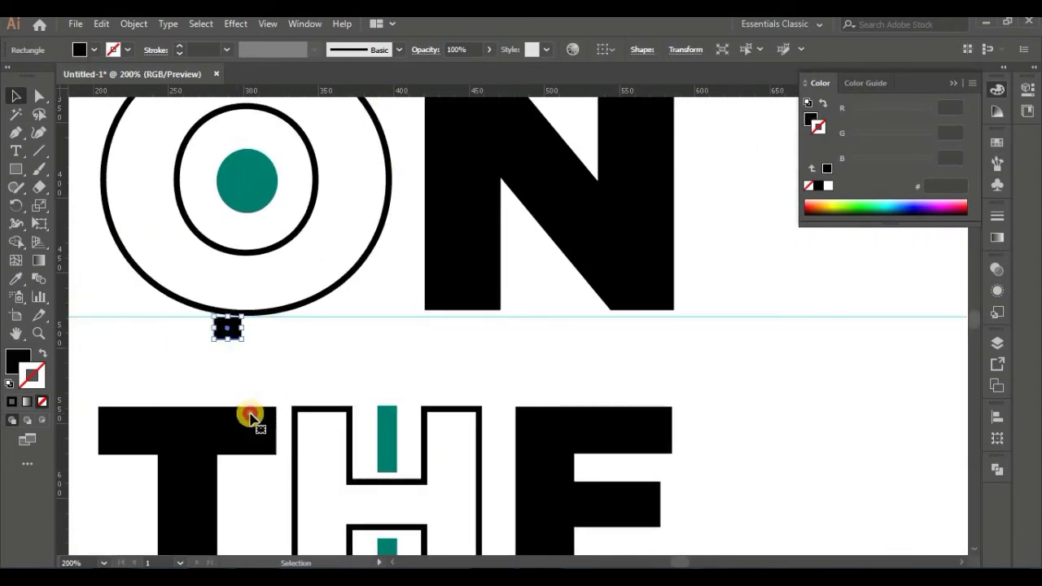
left_click_drag(252, 415, 239, 356)
- Group the THE letters and move them up against the spacer square
scroll(308, 310, "down", 5)
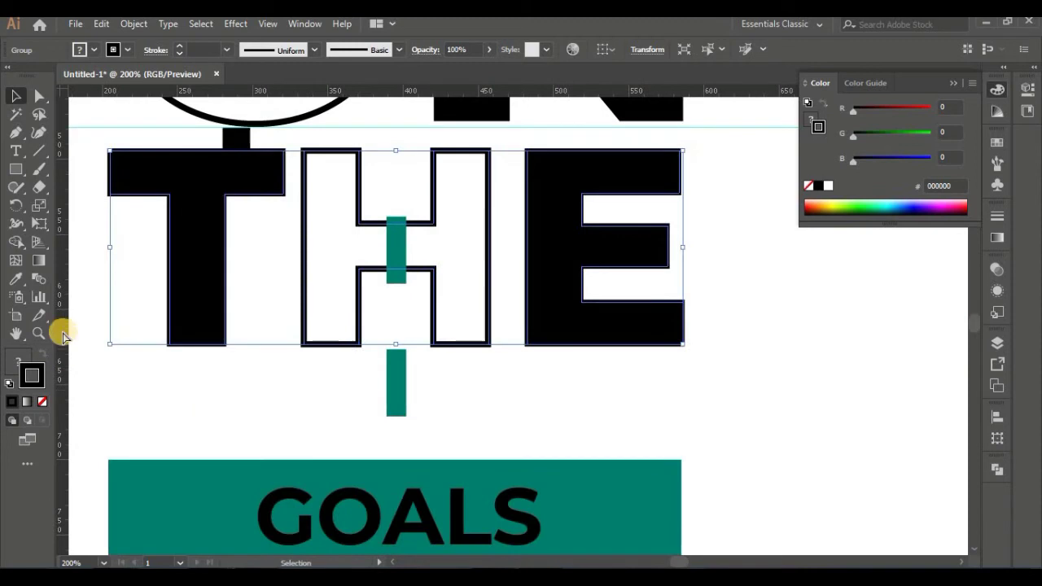
key("ctrl+z")
right_click(401, 261)
left_click(446, 358)
left_click_drag(393, 273, 404, 170)
scroll(447, 488, "down", 4)
- Align the GOALS text with its teal bar and group them together
left_click(625, 306)
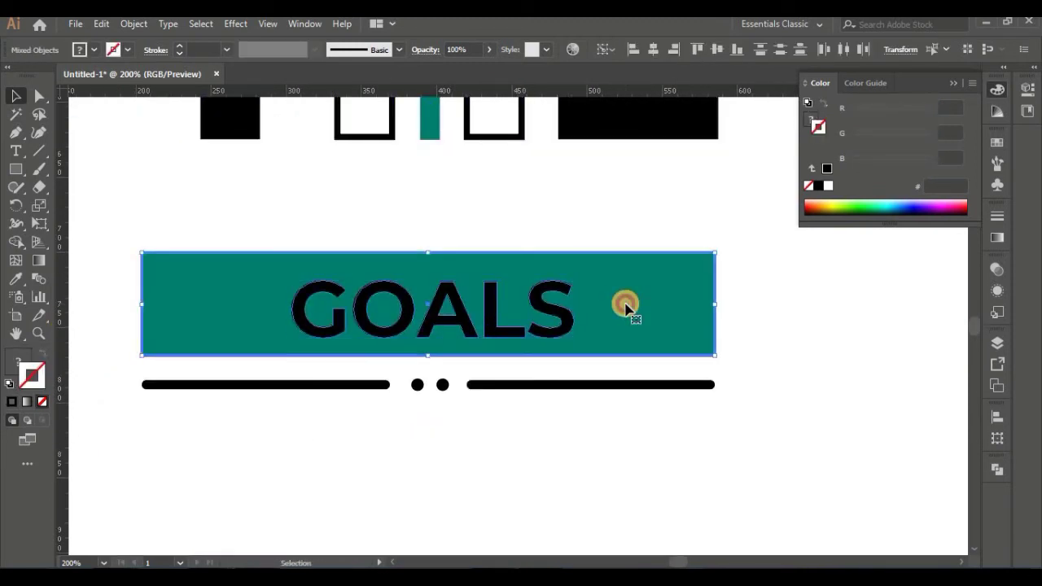
left_click(715, 51)
right_click(554, 274)
left_click(593, 372)
left_click_drag(540, 300, 540, 220)
scroll(564, 373, "up", 3)
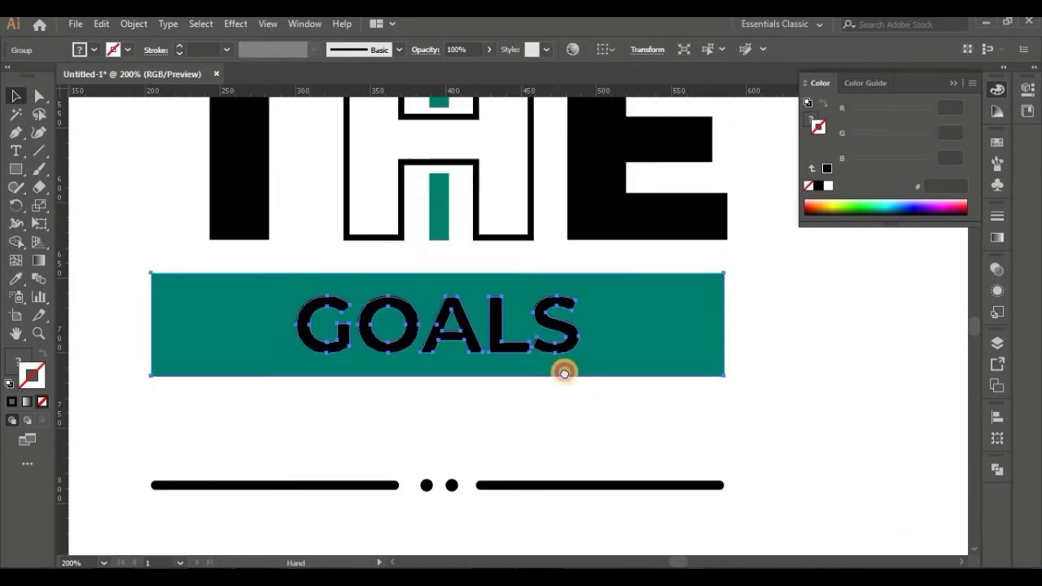
scroll(565, 373, "up", 3)
mouse_move(298, 121)
left_mouse_down()
mouse_move(311, 334)
mouse_move(342, 334)
left_mouse_up()
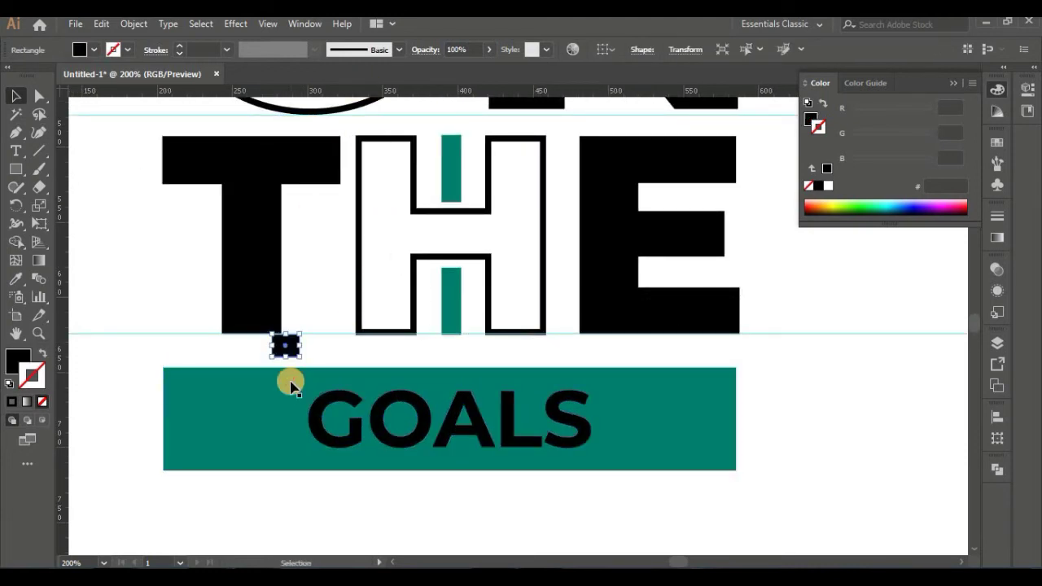
- Move the GOALS group up to meet the spacer, then delete the spacer square
left_click(436, 379)
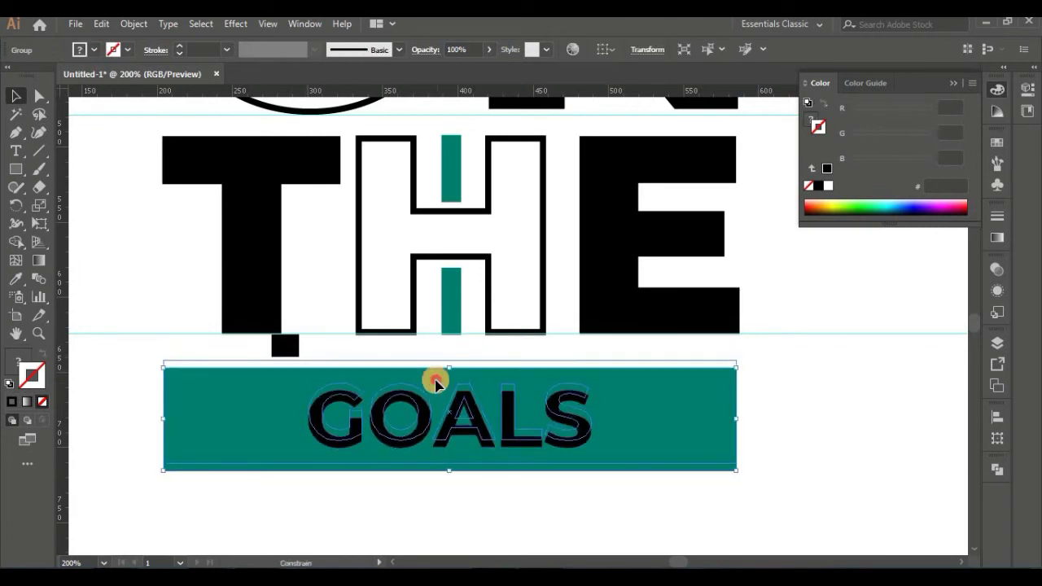
left_click_drag(436, 380, 379, 269)
left_click(279, 345)
key("Delete")
- Move the bottom lines up to a spacer under GOALS, then delete the spacer
scroll(391, 495, "down", 5)
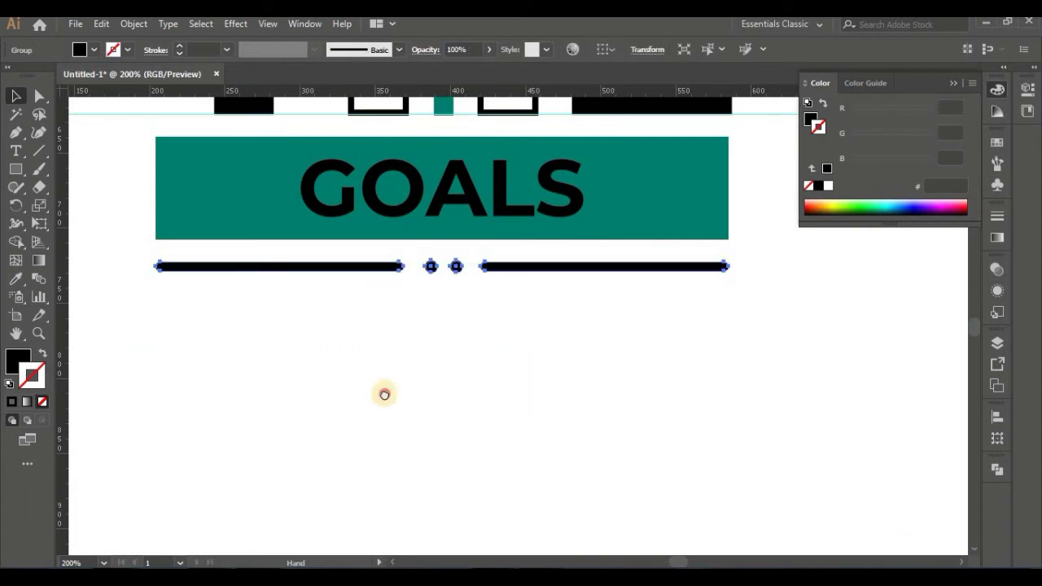
key("ctrl+z")
left_click_drag(286, 381, 308, 407)
left_click_drag(338, 508, 342, 415)
left_click(299, 399)
key("Delete")
- Inspect the teal bar under FOCUS up close
scroll(386, 407, "up", 3)
key("ctrl+minus")
key("ctrl+minus")
key("ctrl+minus")
left_click_drag(524, 422, 523, 429)
key("ctrl+plus")
key("ctrl+plus")
key("ctrl+plus")
key("i")
left_click(263, 214)
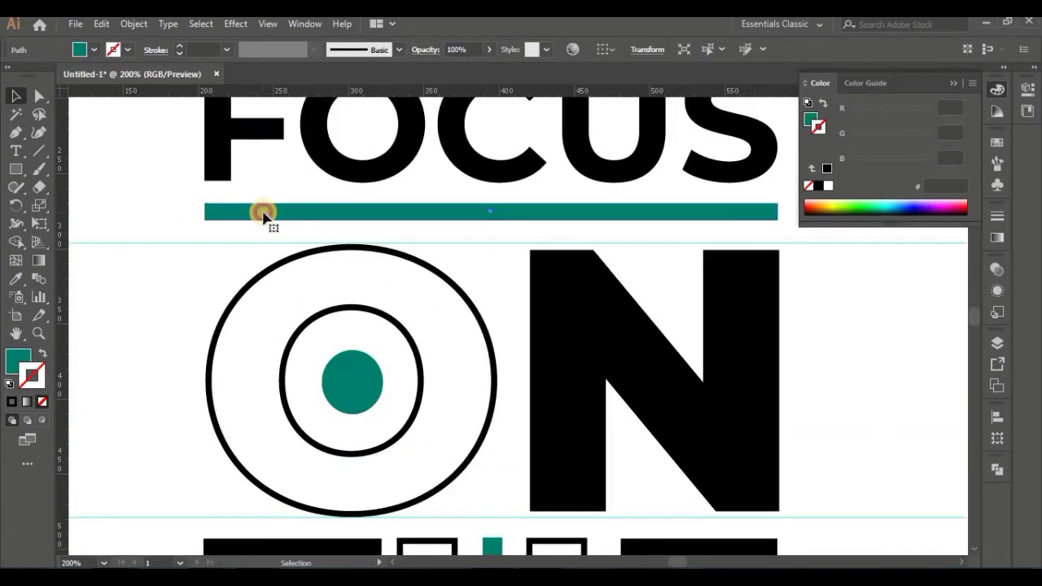
key("ctrl+minus")
key("ctrl+minus")
key("ctrl+minus")
- Review the artboard's spacing, then select all artwork except the swatch and font label
scroll(357, 349, "up", 1)
scroll(342, 244, "down", 3)
key("ctrl+minus")
key("ctrl+minus")
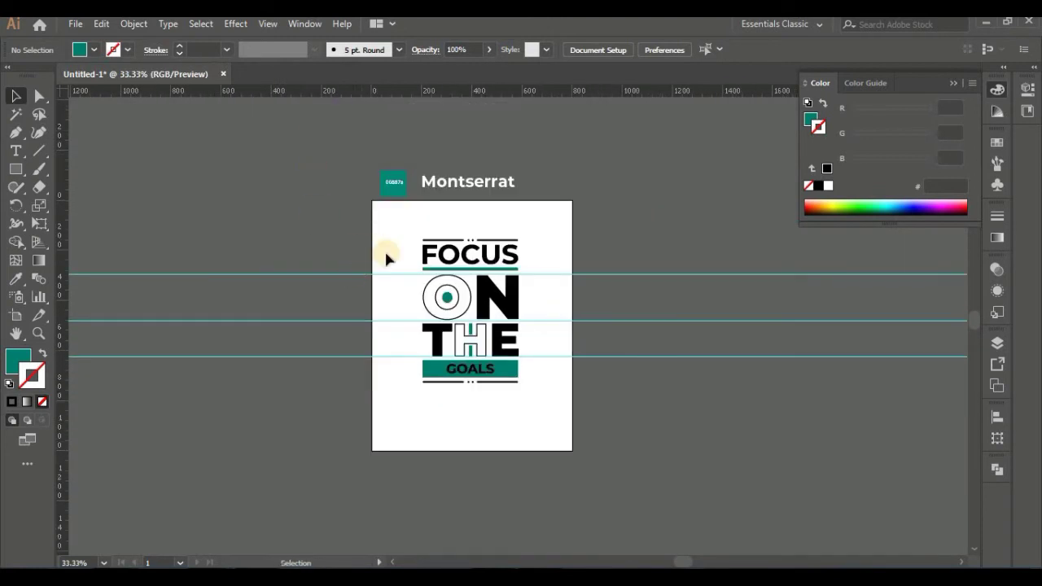
key("slash")
key("ctrl+plus")
key("ctrl+plus")
key("ctrl+plus")
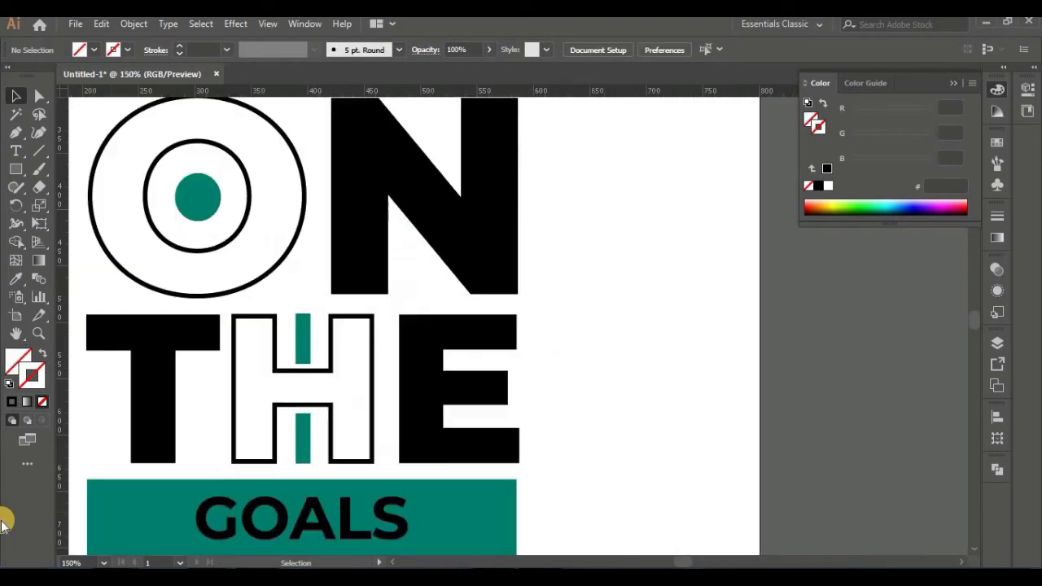
scroll(463, 405, "down", 1)
key("ctrl+minus")
key("ctrl+minus")
key("ctrl+minus")
key("ctrl+a")
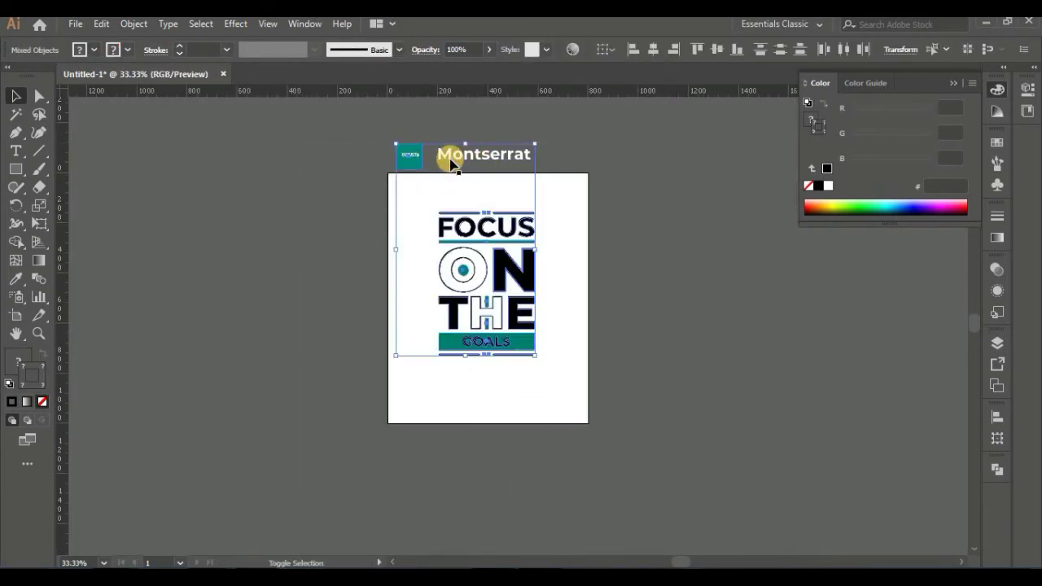
left_click(412, 154, "shift")
- Duplicate the design to the right of the artboard
left_click_drag(516, 344, 714, 342)
key("ctrl+plus")
key("ctrl+plus")
left_click(682, 412)
left_click_drag(583, 405, 617, 546)
left_click(16, 173)
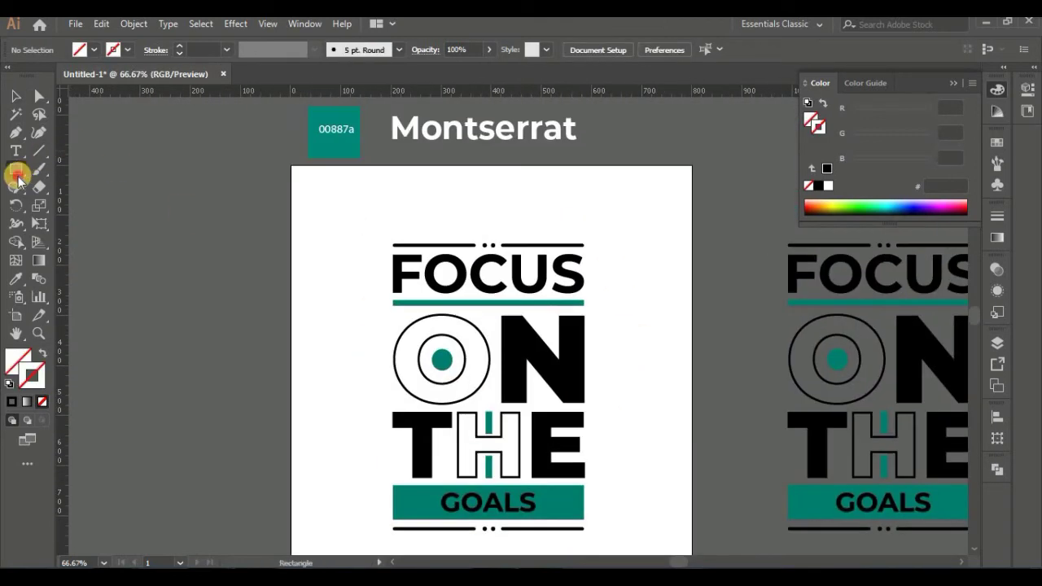
left_click_drag(277, 160, 41, 103)
- Fill the copy's top bars, dots and FOCUS letters with white
left_click(39, 96)
scroll(472, 249, "up", 1)
scroll(465, 244, "up", 1)
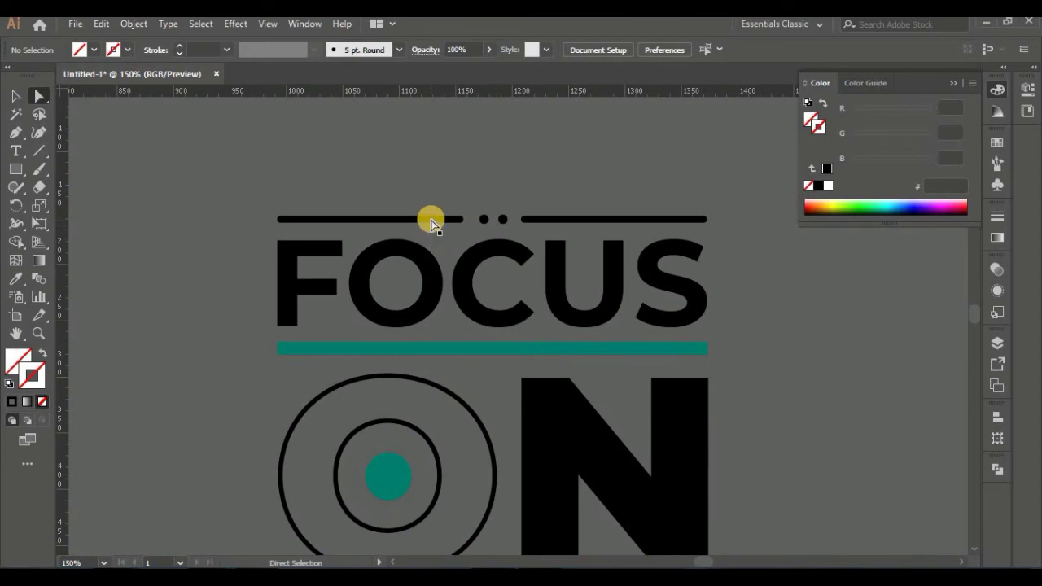
left_click_drag(359, 187, 716, 326)
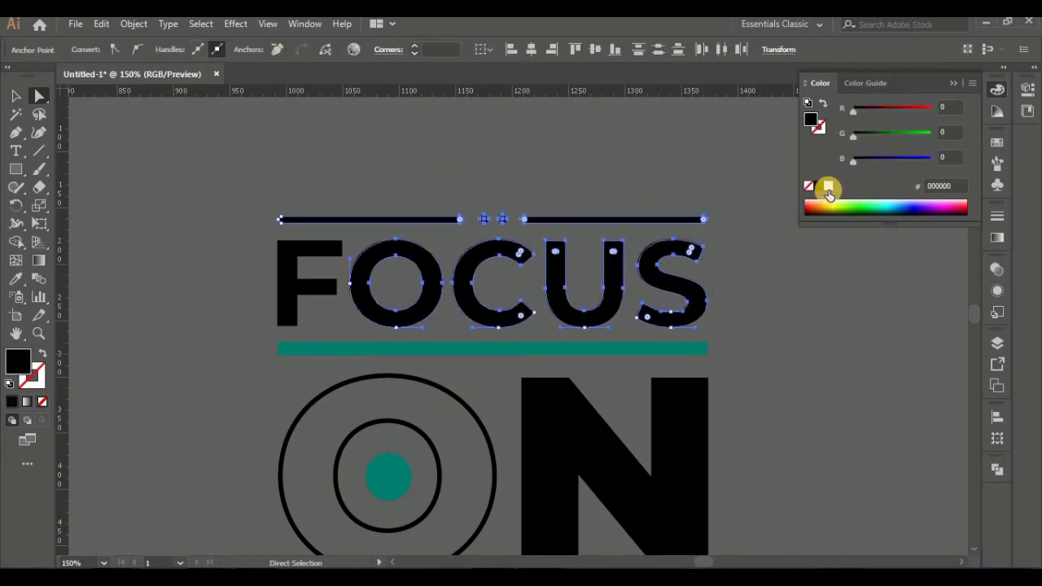
left_click(828, 189)
left_click(309, 269)
left_click(289, 281)
left_click(828, 185)
left_click(554, 205)
scroll(489, 244, "down", 3)
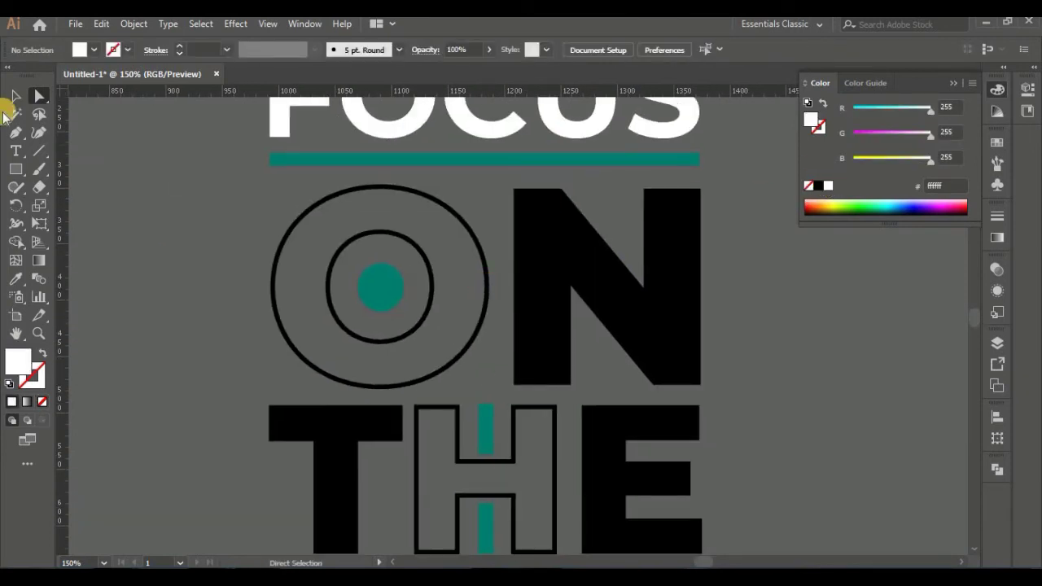
- Inside the ON group, make the N white and the O's rings white outlines
left_click(16, 96)
double_click(575, 265)
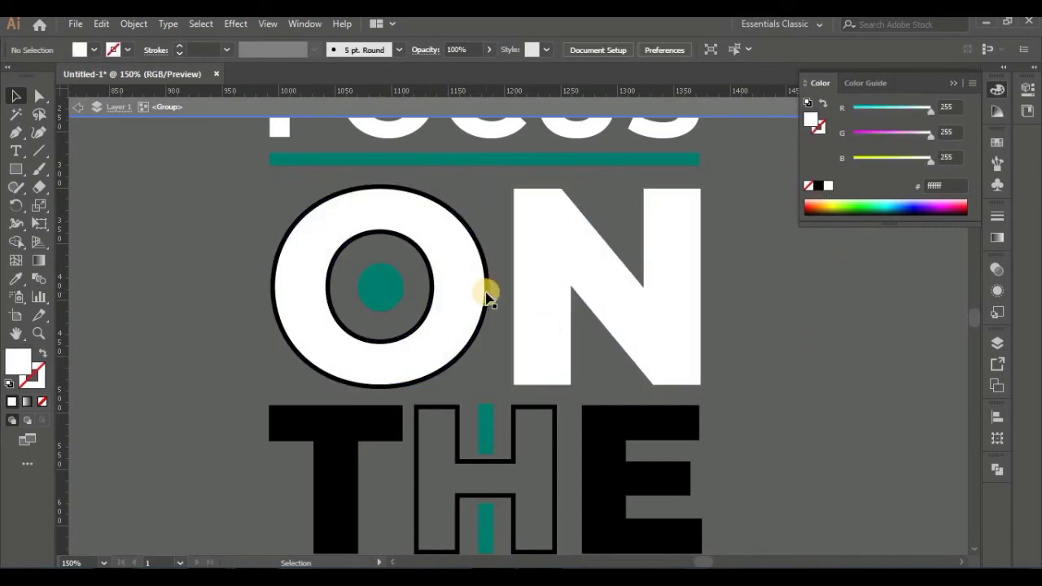
double_click(586, 274)
left_click(789, 322)
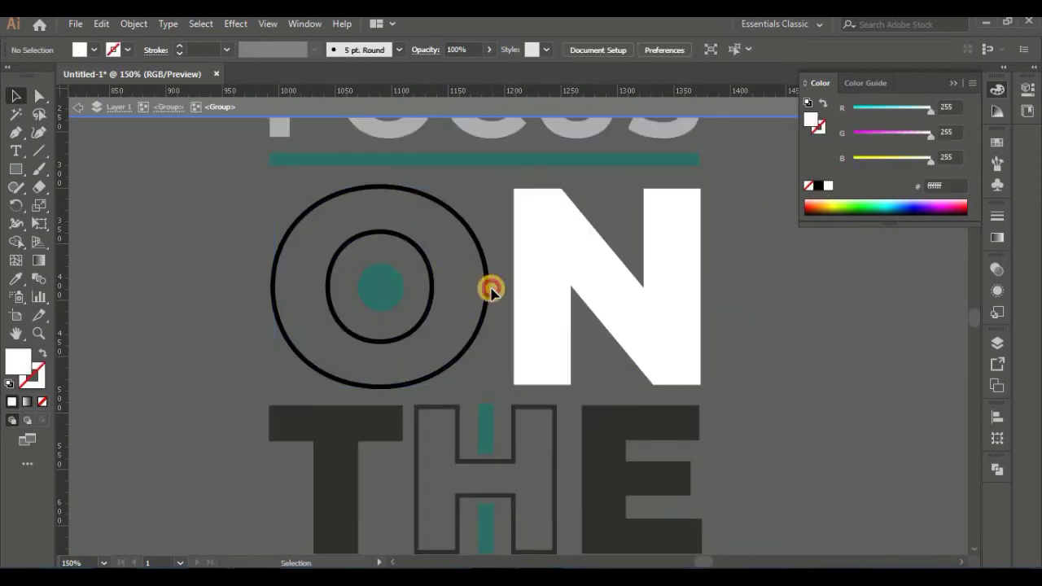
left_click(488, 287)
key("x")
left_click(829, 185)
double_click(800, 335)
scroll(396, 279, "down", 5)
- Expand the THE letter strokes into shapes and fill them white
double_click(337, 285)
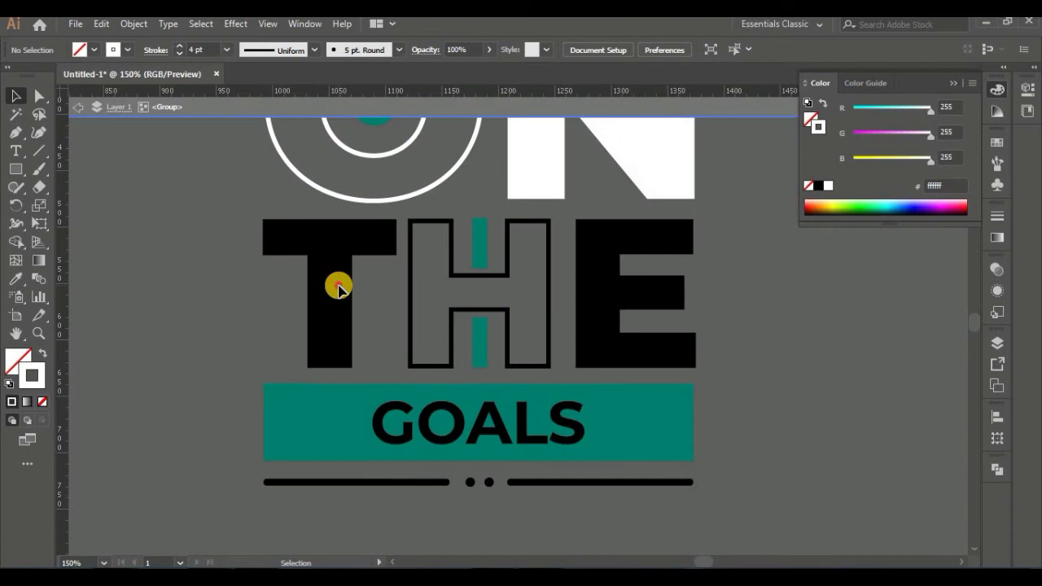
left_click(828, 186)
right_click(332, 330)
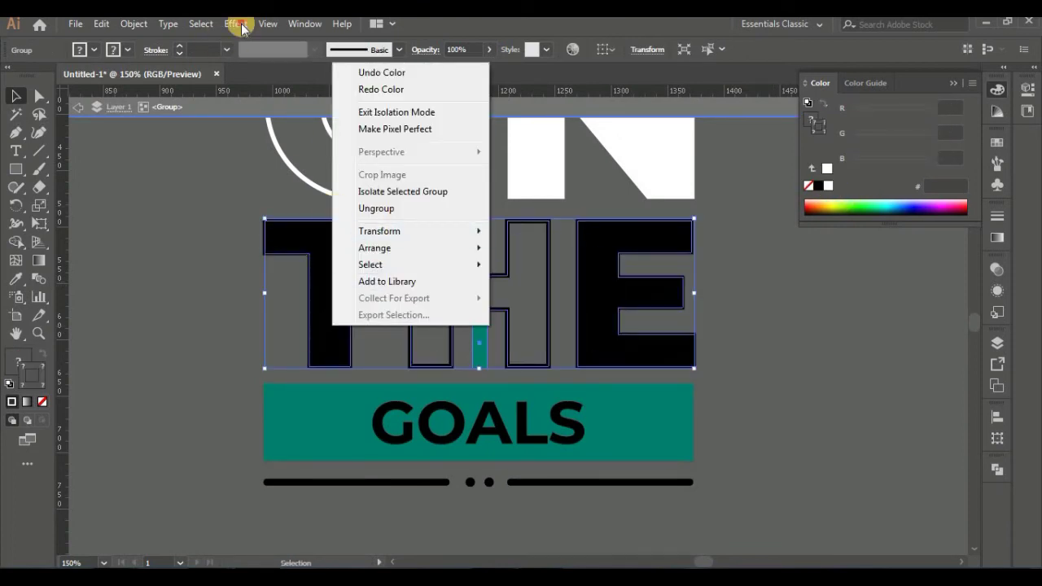
left_click(241, 28)
left_click(151, 181)
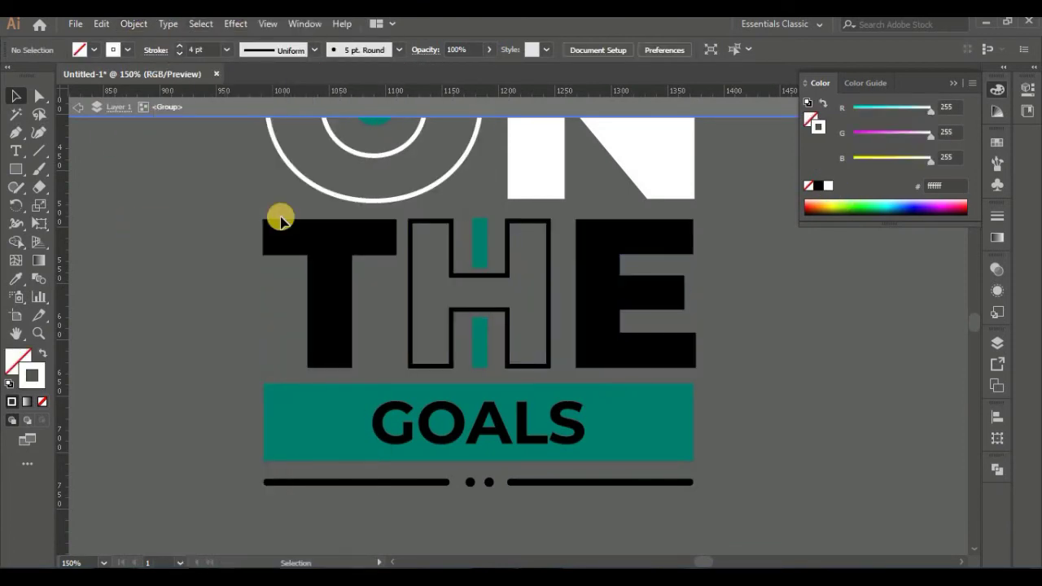
left_click(191, 24)
left_click(198, 183)
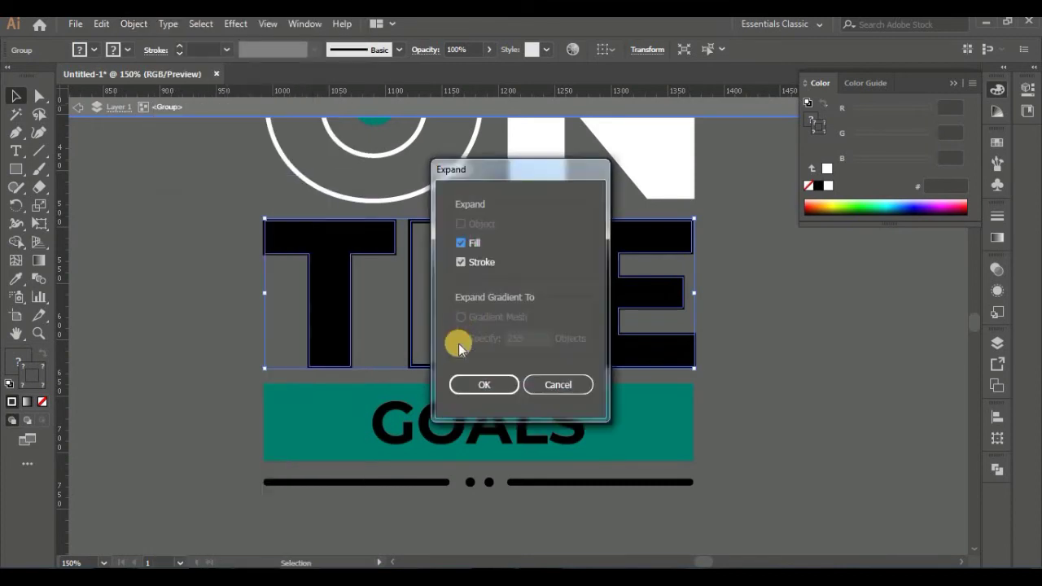
left_click(484, 384)
left_click(829, 185)
left_click(765, 354)
- Make the dotted line below GOALS white
left_click(502, 483)
left_click(829, 185)
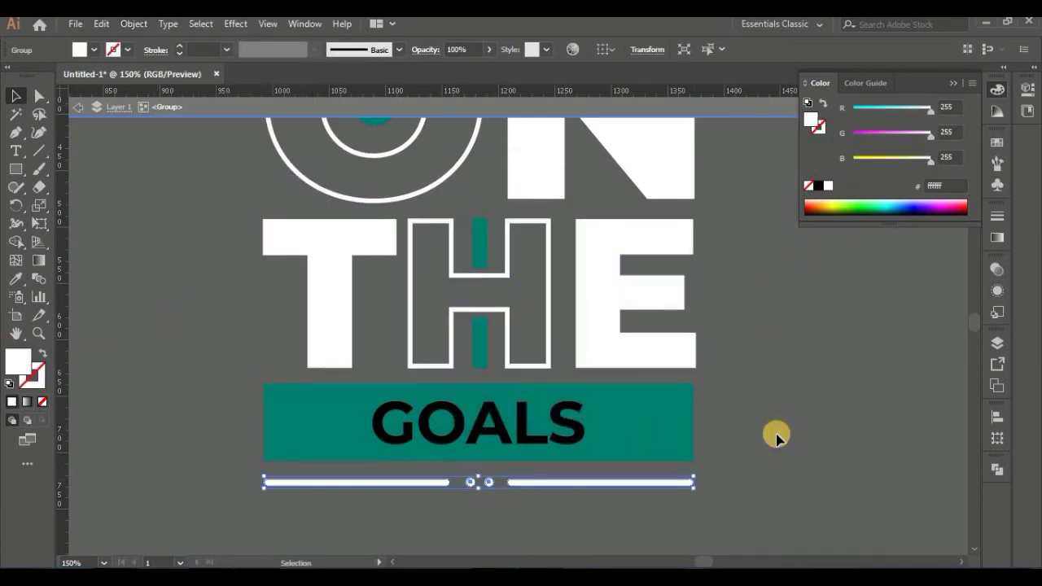
scroll(714, 460, "down", 4)
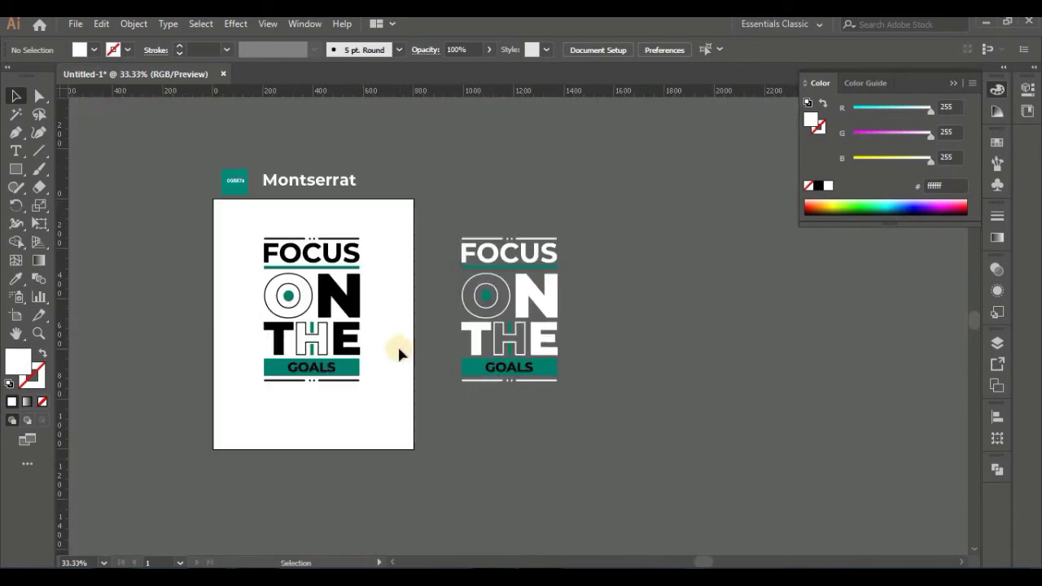
- Swap the black design off the artboard for the white copy, with the black rectangle behind it
left_click_drag(346, 287, 179, 287)
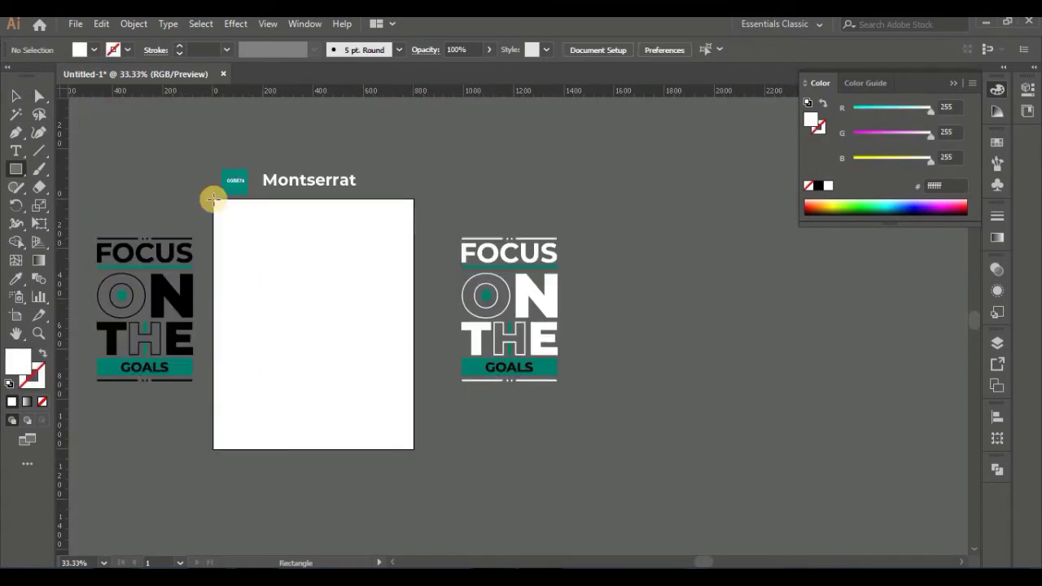
left_click(15, 96)
mouse_move(549, 300)
left_mouse_down()
mouse_move(301, 300)
mouse_move(332, 302)
left_mouse_up()
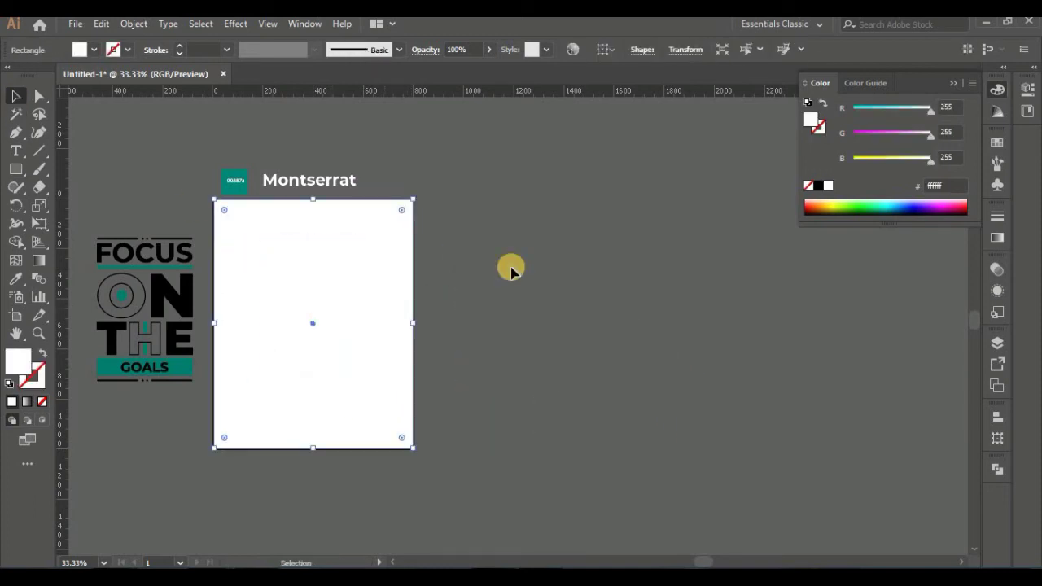
left_click(819, 185)
right_click(383, 338)
mouse_move(440, 271)
left_click(587, 316)
- Stretch the black rectangle to fill the artboard and vertically centre the design on it
key("ctrl+=")
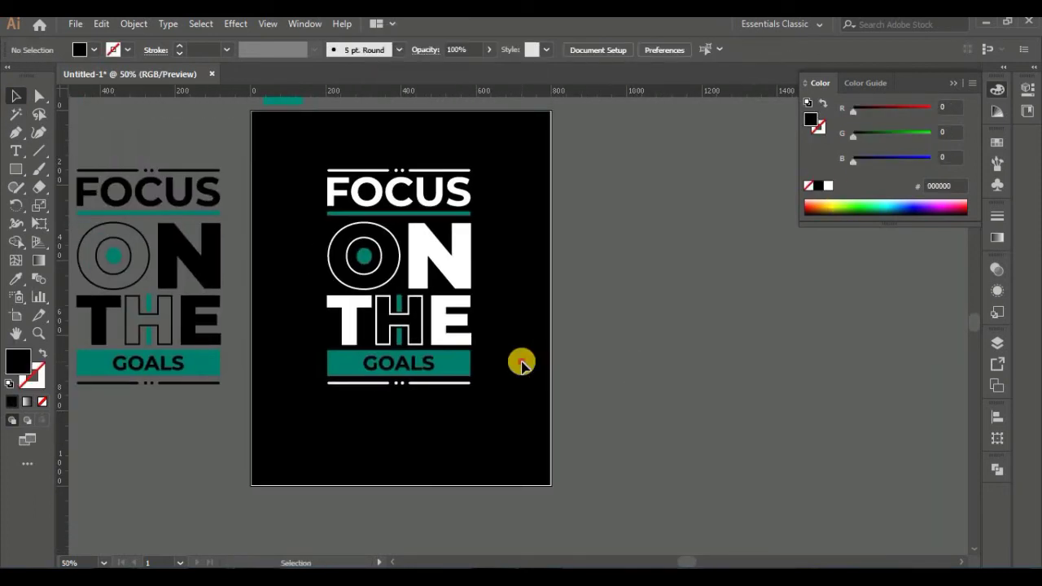
left_click_drag(255, 309, 250, 298)
mouse_move(402, 486)
left_mouse_down()
mouse_move(400, 442)
mouse_move(402, 487)
left_mouse_up()
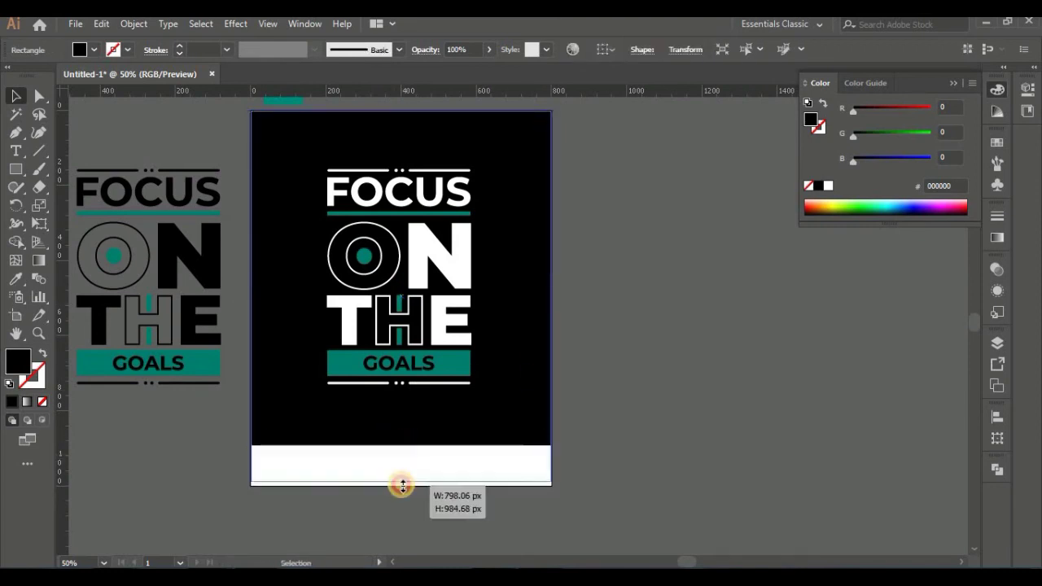
left_click(675, 315)
left_click_drag(676, 315, 535, 366)
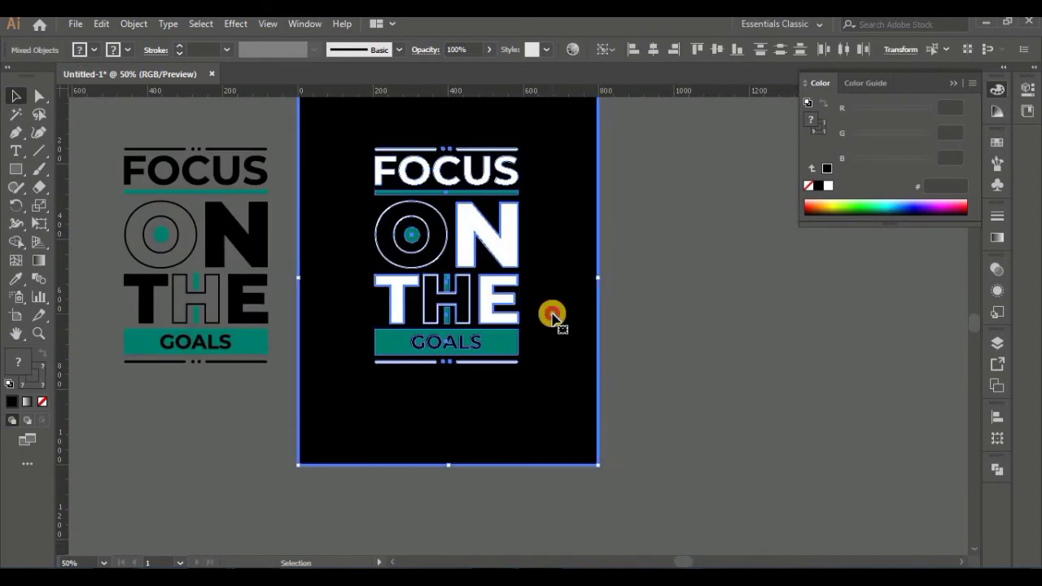
left_click(695, 52)
left_click(681, 298)
scroll(268, 349, "up", 3)
- Delete the black background rectangle from the artboard
left_click(291, 361)
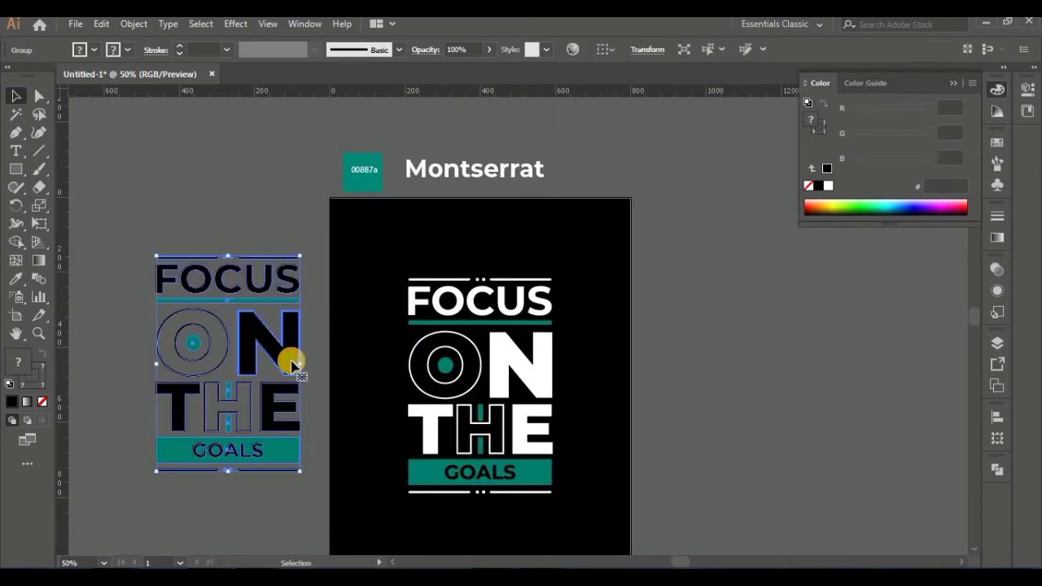
left_click(317, 346)
key("ctrl+minus")
left_click(345, 272)
key("Delete")
- Export the artboard as a PNG named 'T-s', then switch to Photoshop
left_click(75, 23)
left_click(430, 307)
left_click(147, 436)
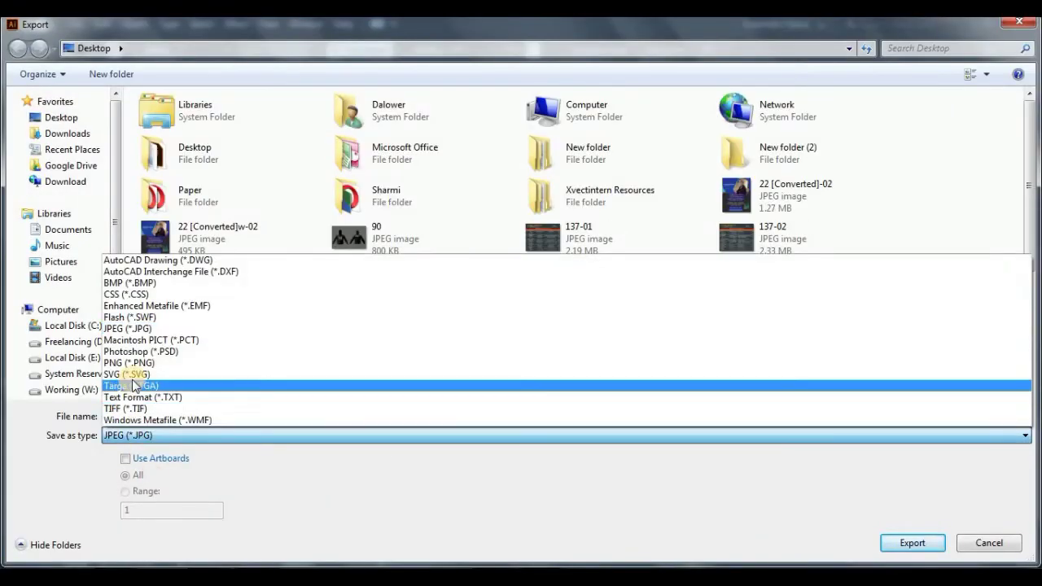
left_click(128, 362)
double_click(149, 415)
type("T-s")
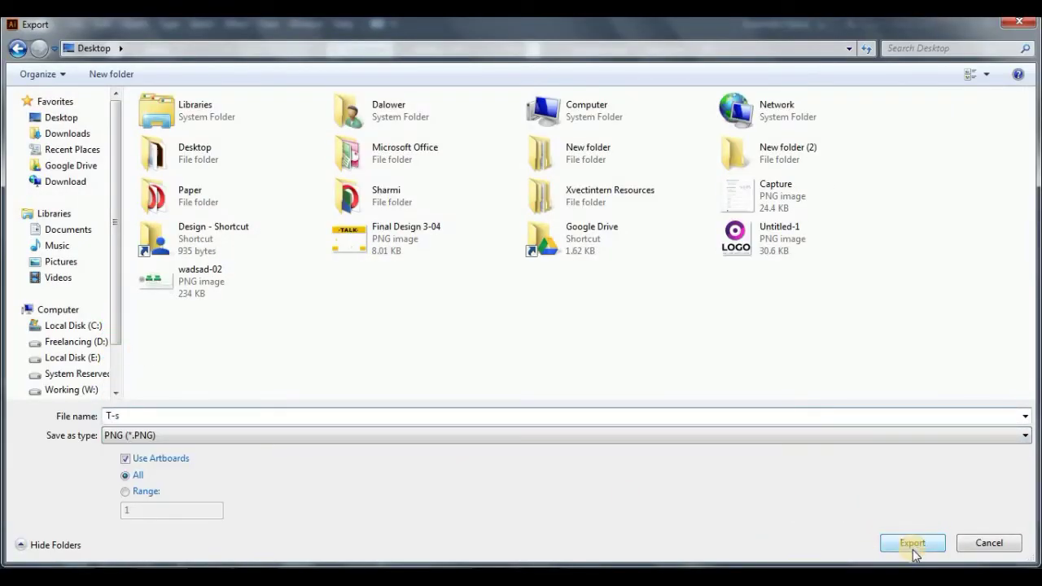
left_click(913, 544)
left_click(530, 526)
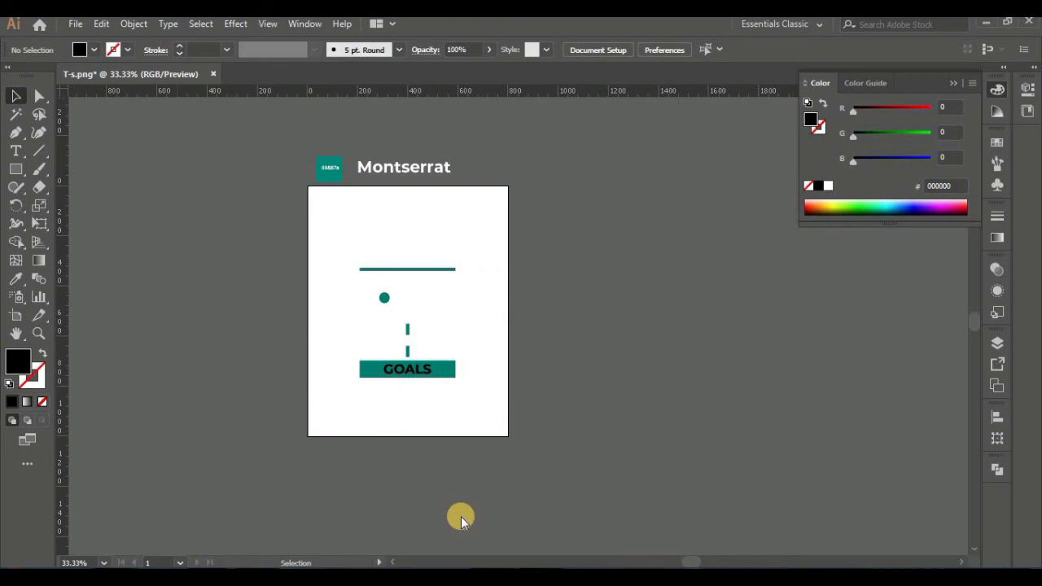
left_click(487, 569)
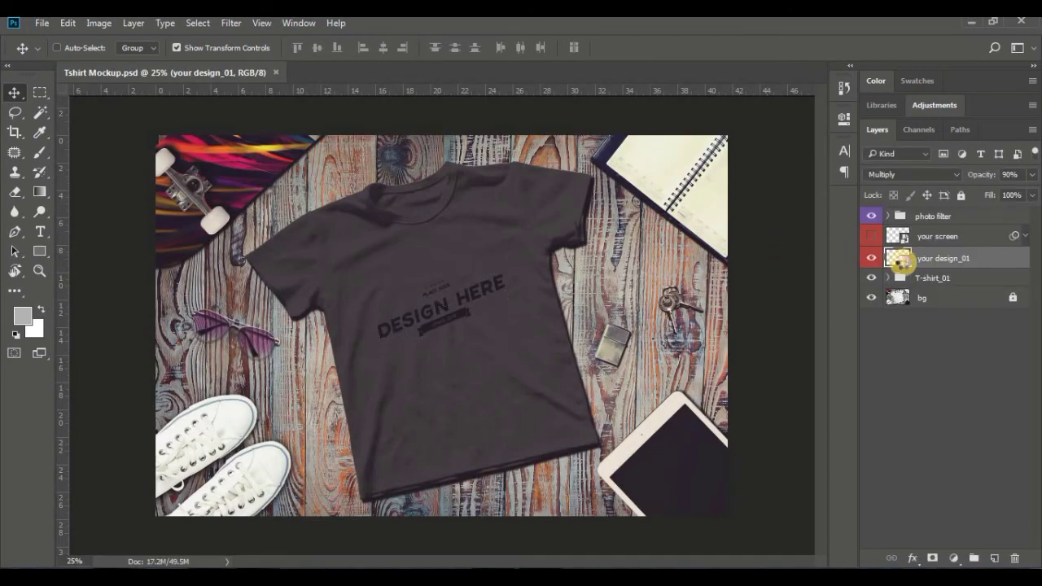
- Place T-s-01.png into the your design_01 smart object and enlarge it
double_click(899, 259)
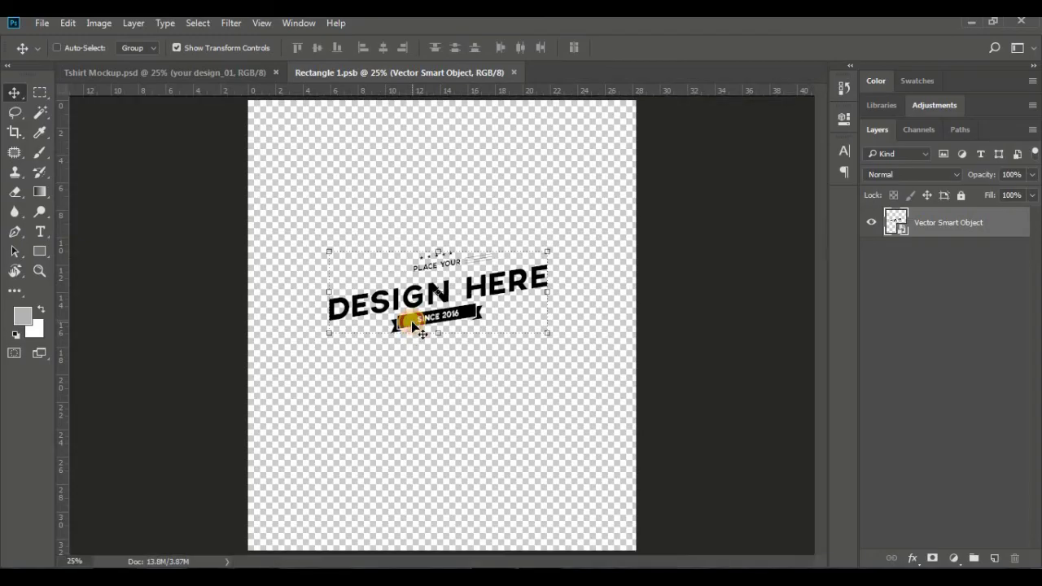
left_click_drag(28, 109, 435, 329)
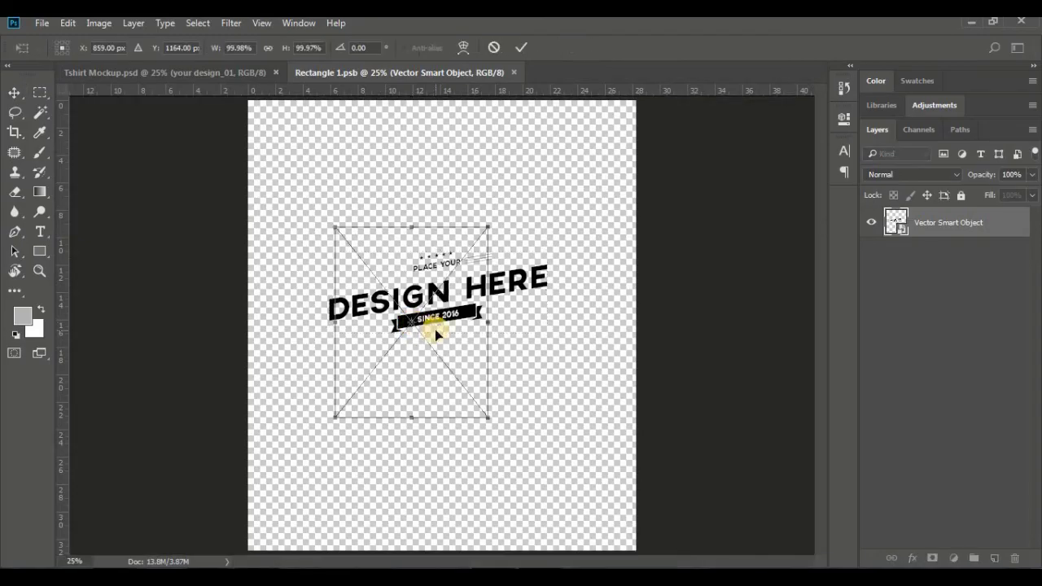
left_click(870, 259)
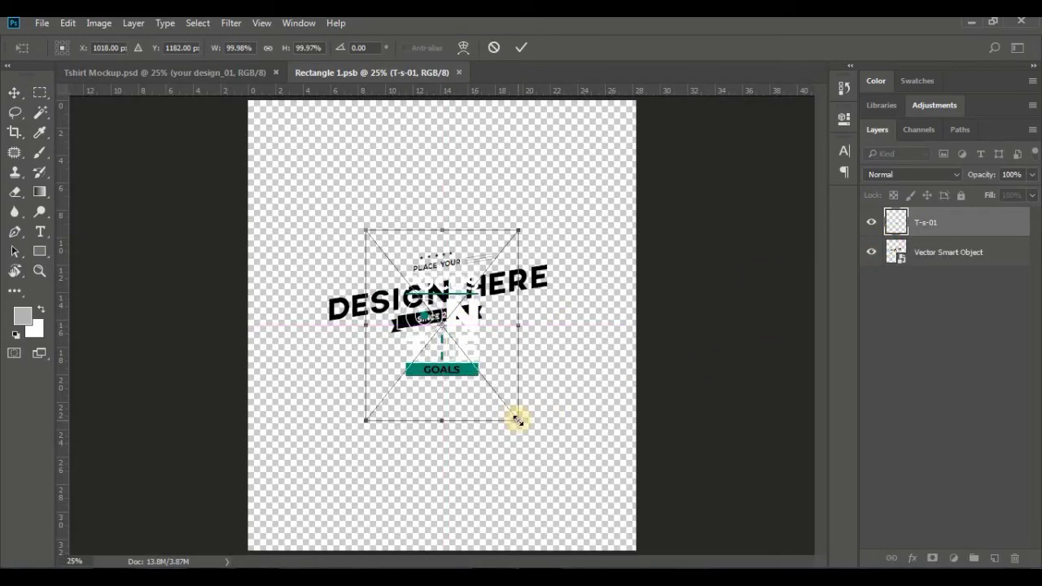
left_click_drag(518, 421, 535, 442)
key("Return")
- Hide the DESIGN HERE placeholder, scale the design up and save the smart object
left_click(871, 252)
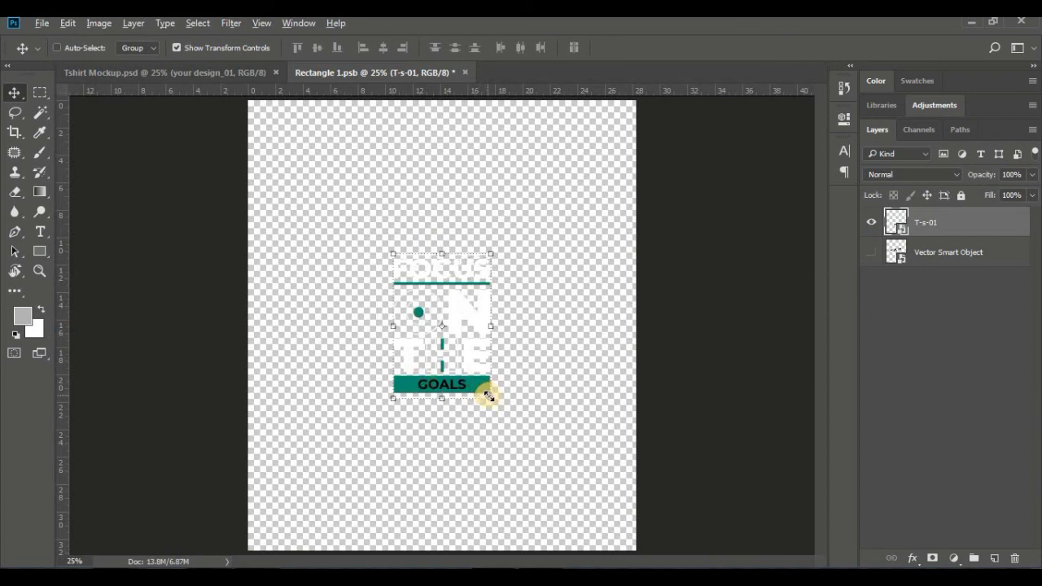
left_click_drag(488, 397, 549, 458)
key("Return")
key("ctrl+s")
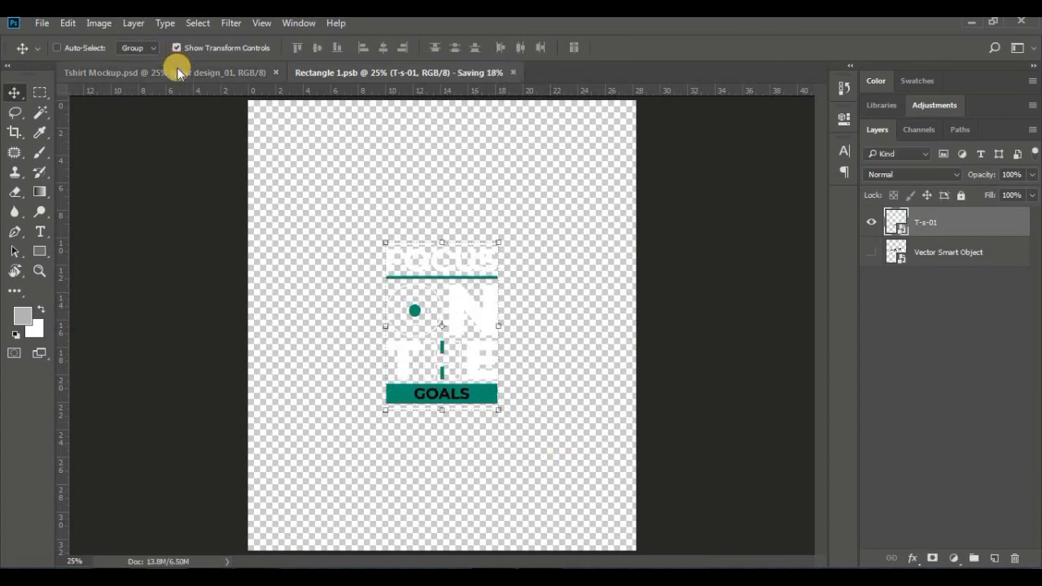
- Return to the Tshirt Mockup and check the design layer, keeping its blending mode
left_click(178, 71)
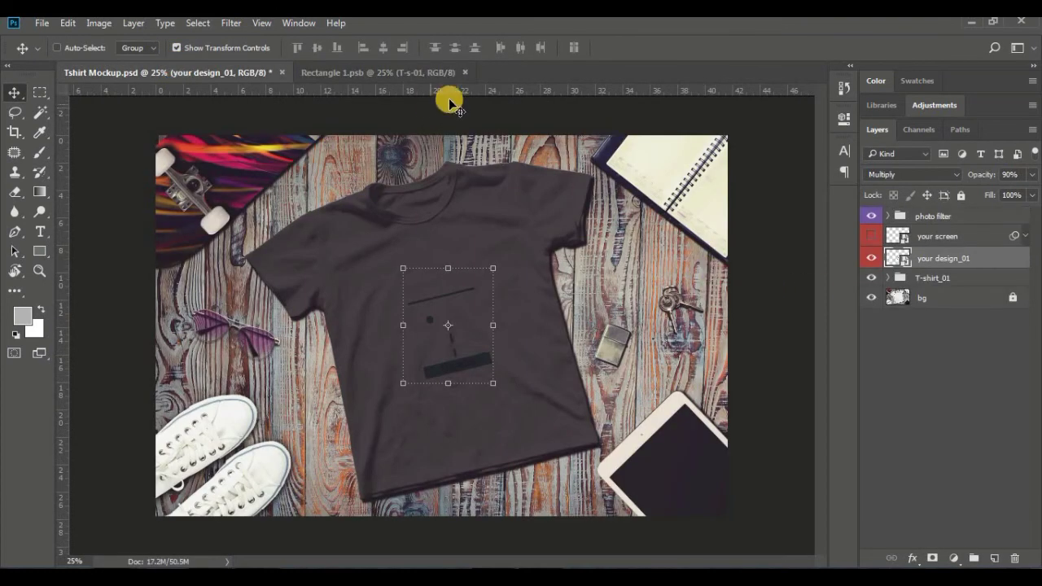
left_click(912, 174)
left_click(861, 377)
left_click(932, 420)
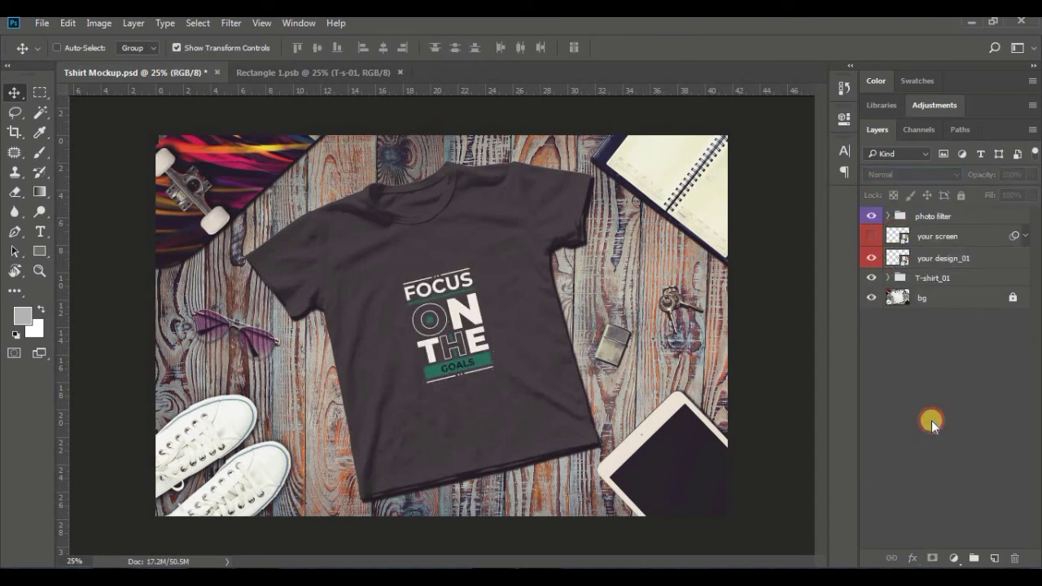
key("ctrl+plus")
- Scale up the design in Rectangle 1.psb, check it on the mockup, and save
left_click(332, 73)
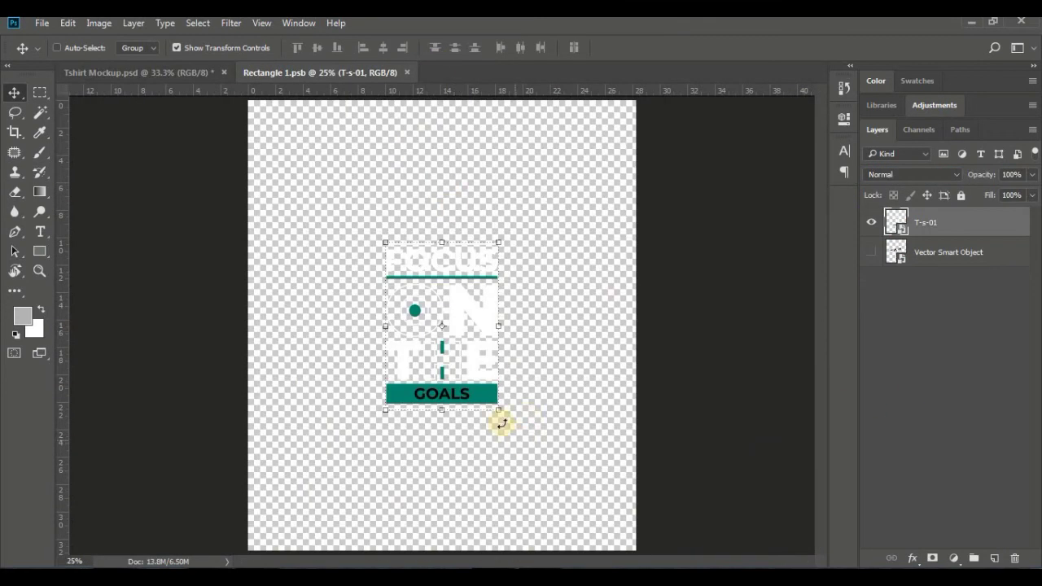
mouse_move(495, 410)
left_mouse_down()
mouse_move(551, 465)
mouse_move(601, 540)
left_mouse_up()
key("Return")
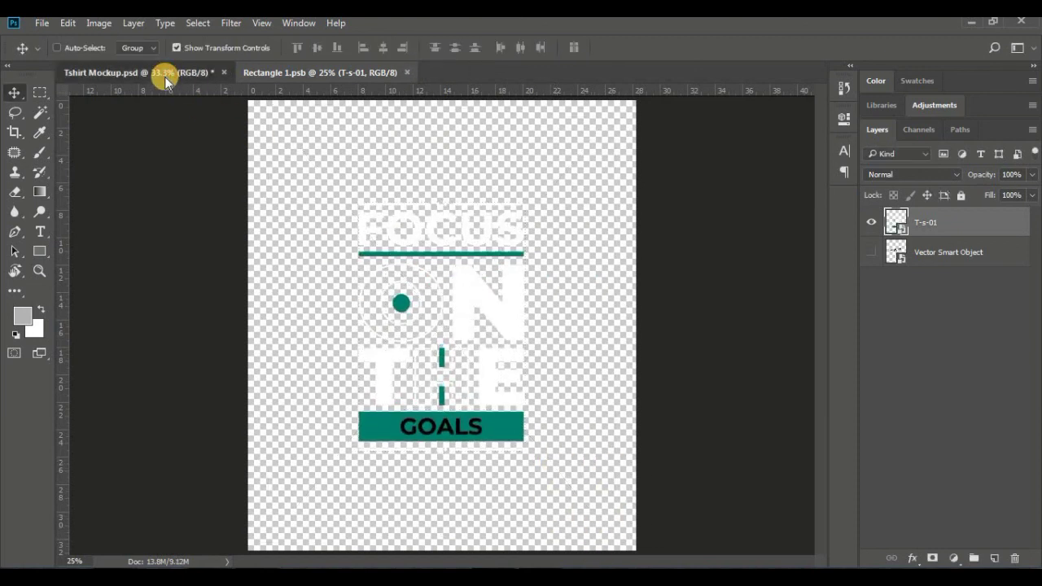
left_click(164, 76)
key("ctrl+minus")
key("ctrl+Tab")
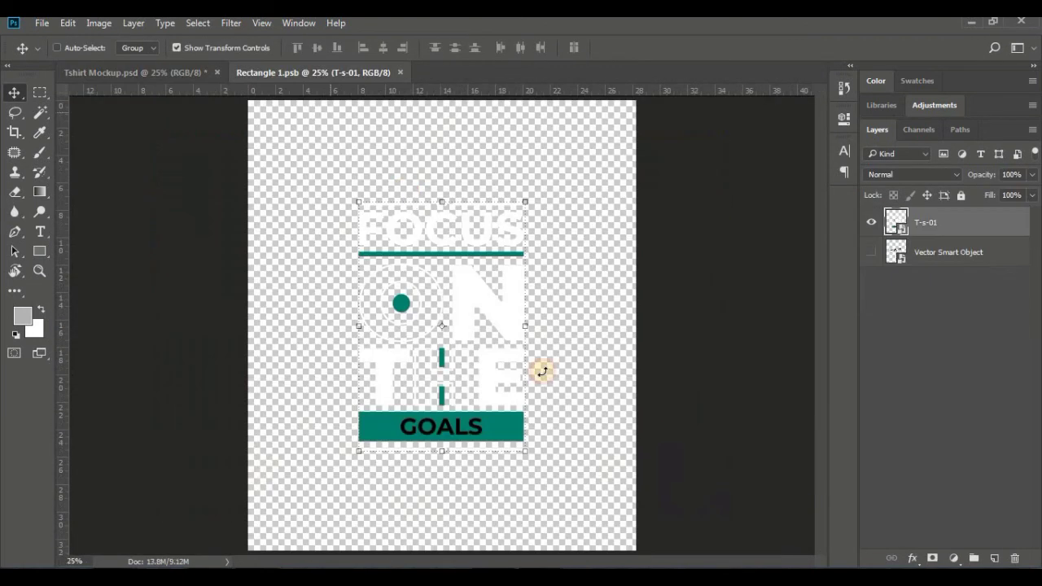
key("ctrl+s")
- Recheck the shirt, reapply a transform to the design, and save Rectangle 1.psb again
left_click(163, 72)
key("ctrl+Tab")
key("ctrl+t")
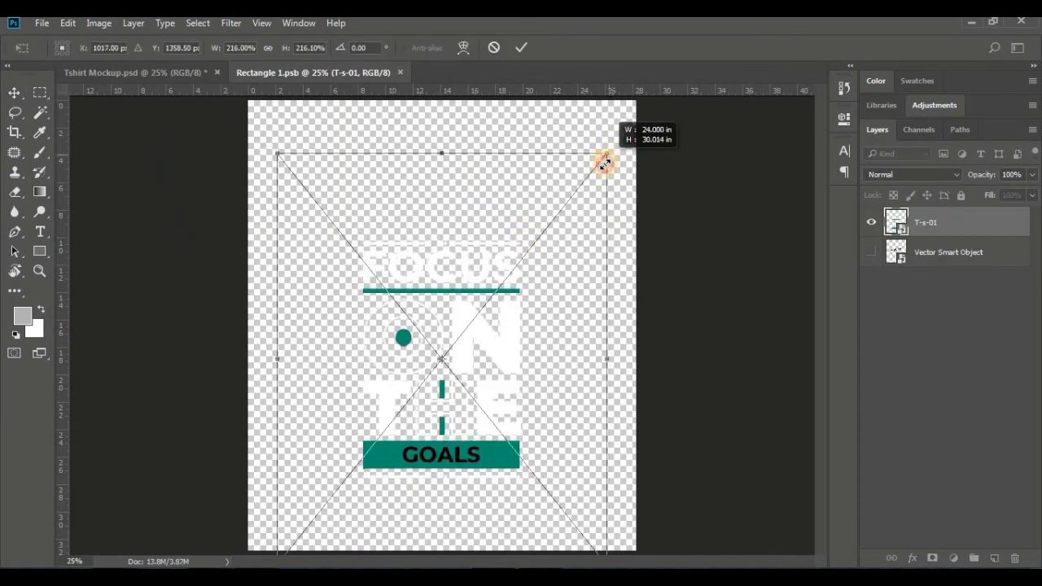
key("Return")
key("ctrl+s")
- Save the Tshirt Mockup as a JPEG at maximum quality 12
left_click(143, 75)
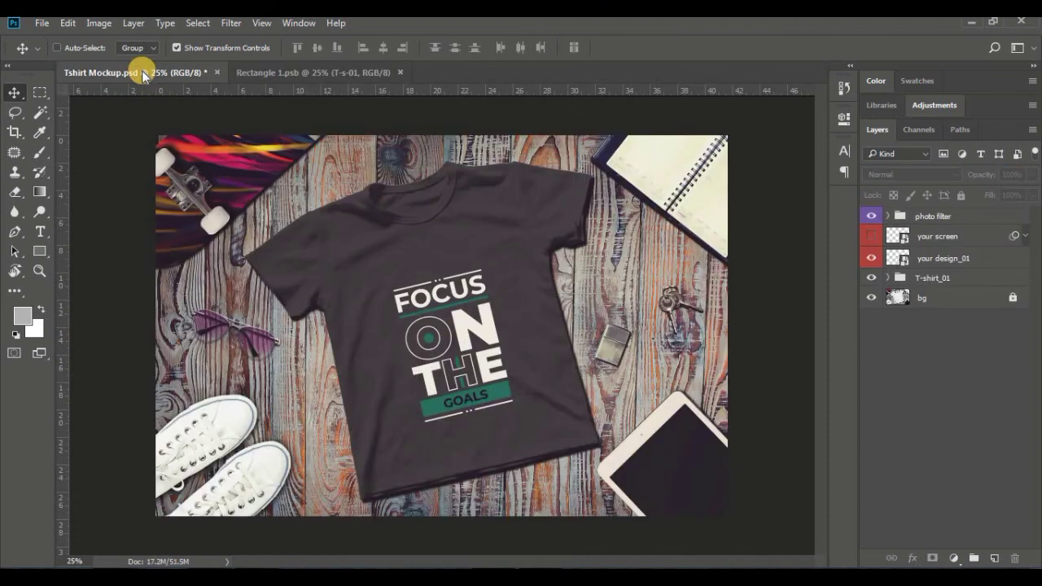
key("ctrl+shift+s")
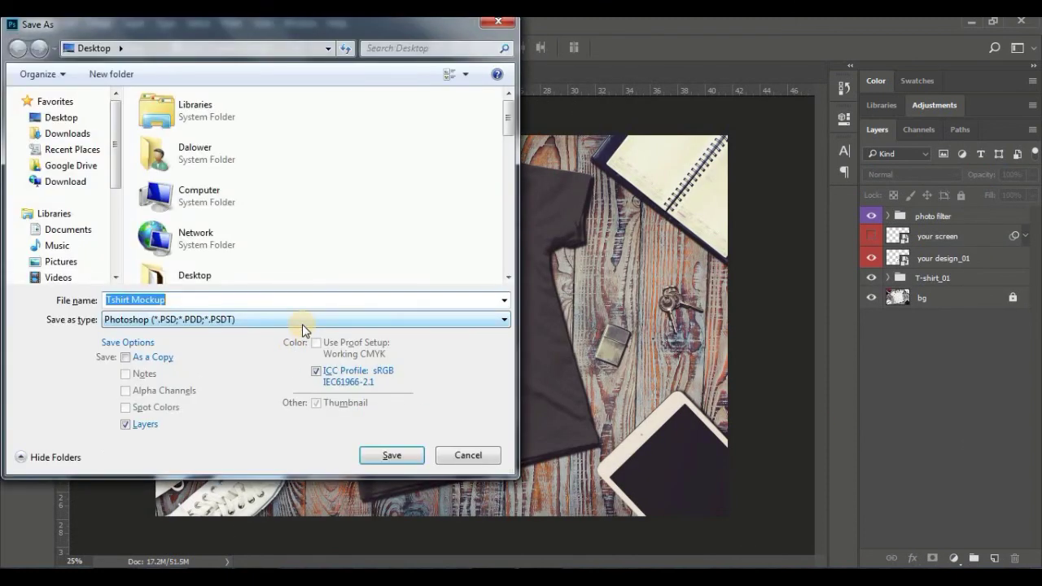
left_click(302, 320)
left_click(147, 426)
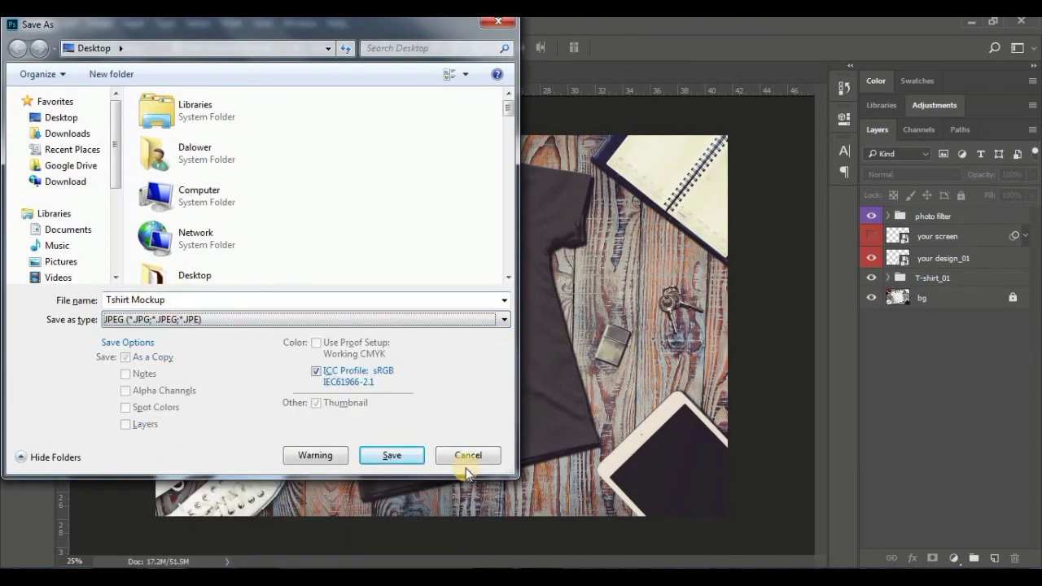
left_click(465, 455)
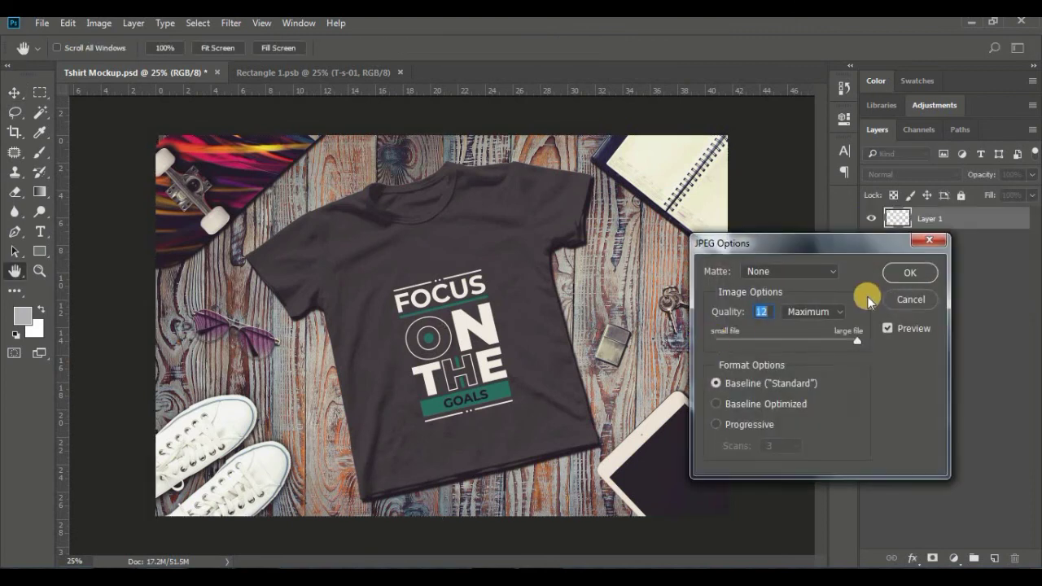
left_click(899, 274)
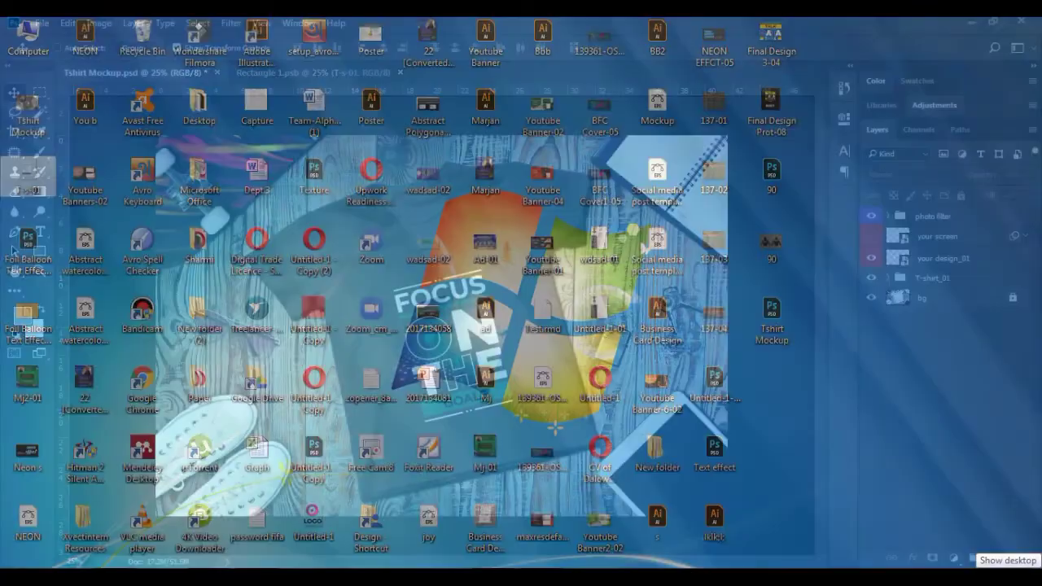
- Open the Tshirt Mockup JPEG from the desktop in Windows Photo Viewer and zoom to inspect it
left_click(1040, 568)
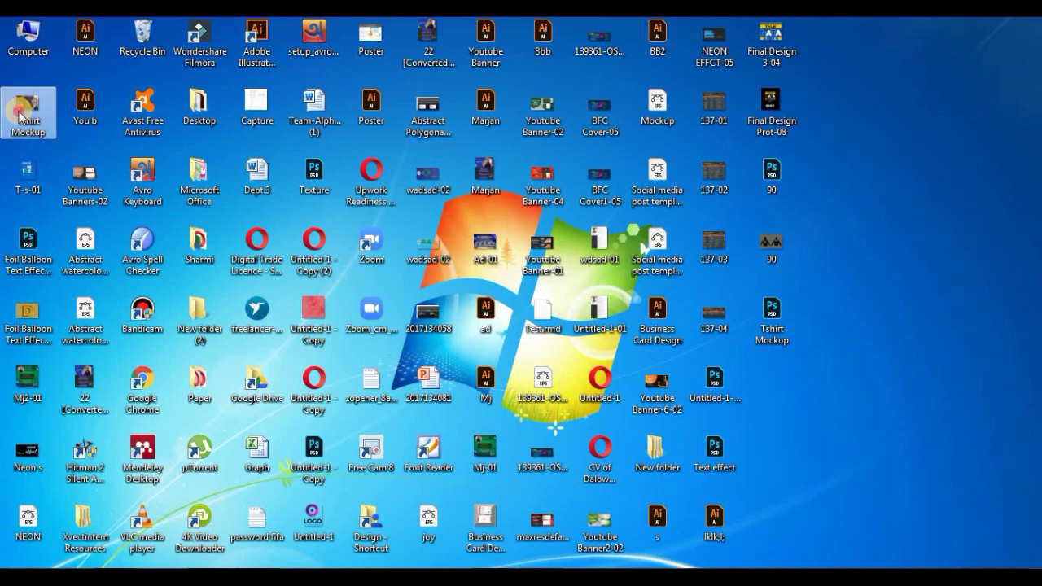
double_click(19, 114)
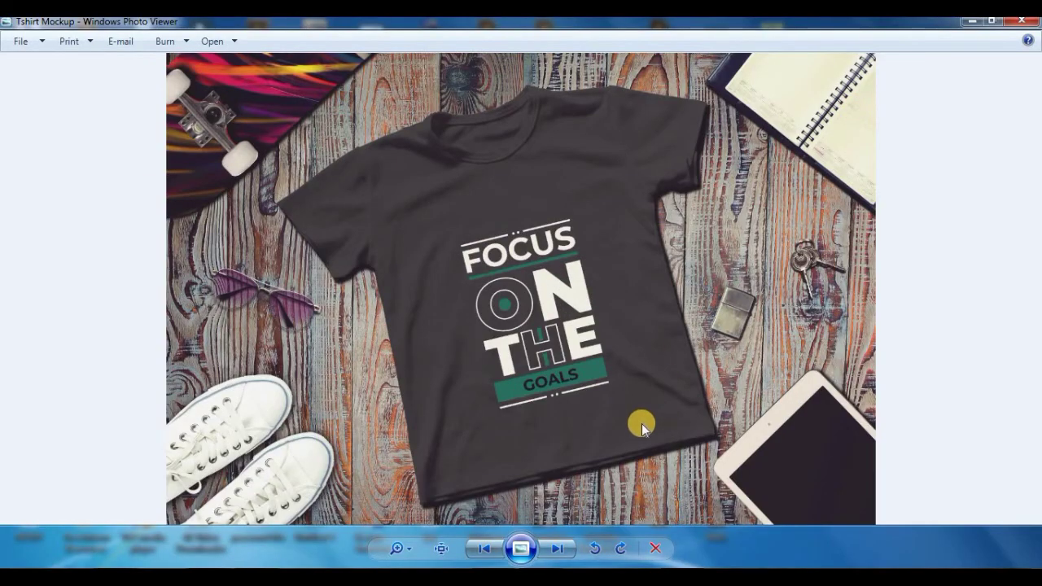
scroll(642, 423, "up", 3)
scroll(627, 384, "down", 3)
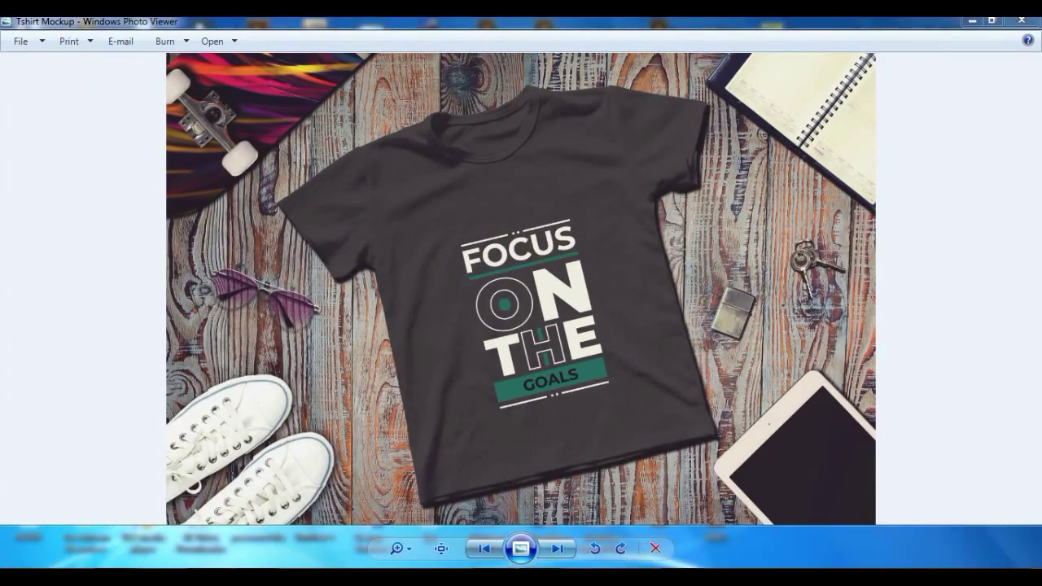